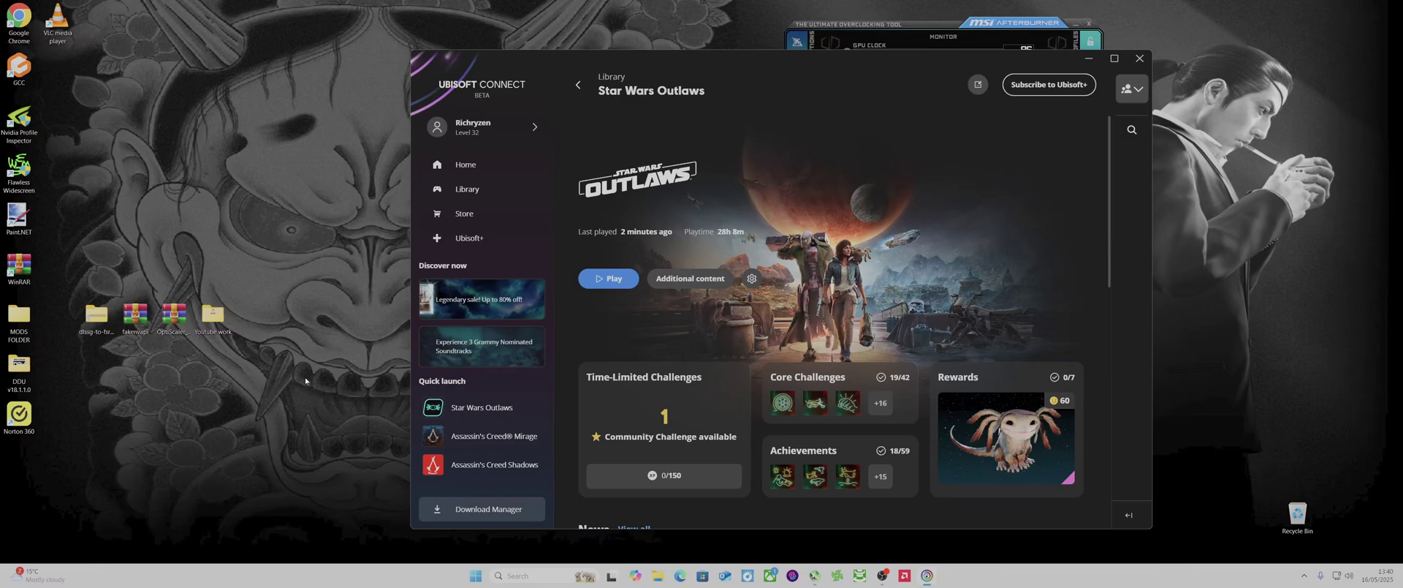
Look over the dlssg-to-fsr3, fakenvapi and OptiScaler archives on the desktop, moving the launcher window aside
{"action": "left_click_drag", "start_coordinate": [837, 58], "coordinate": [927, 73]}
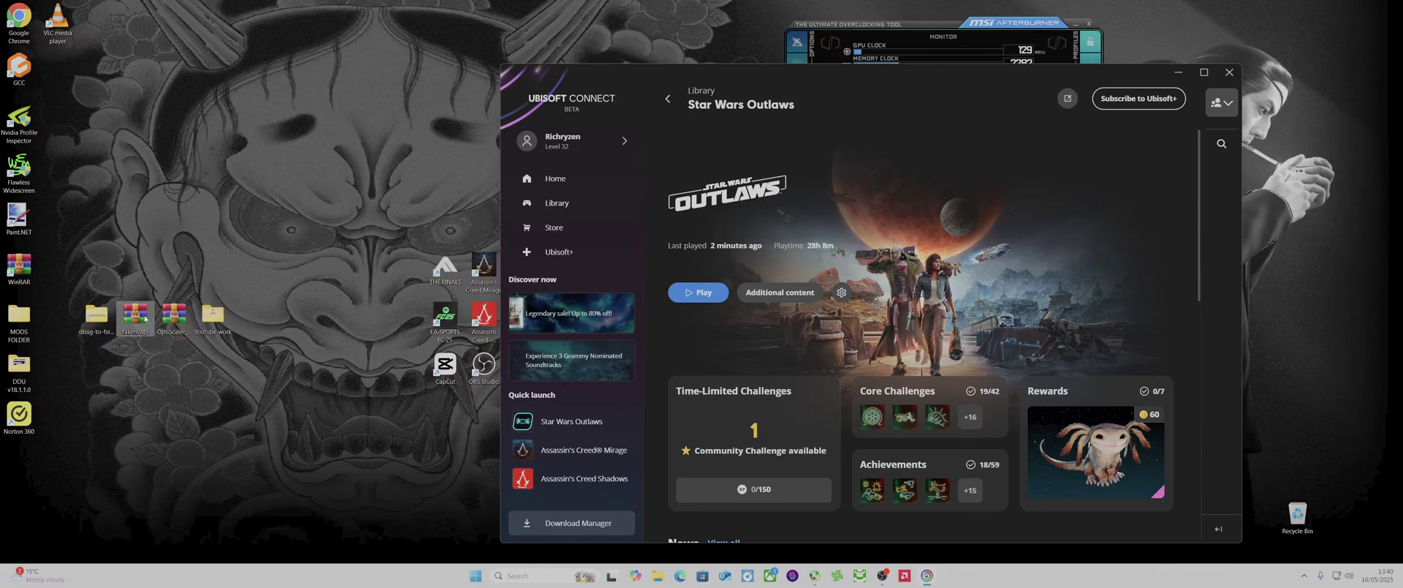
{"action": "left_click", "coordinate": [165, 318]}
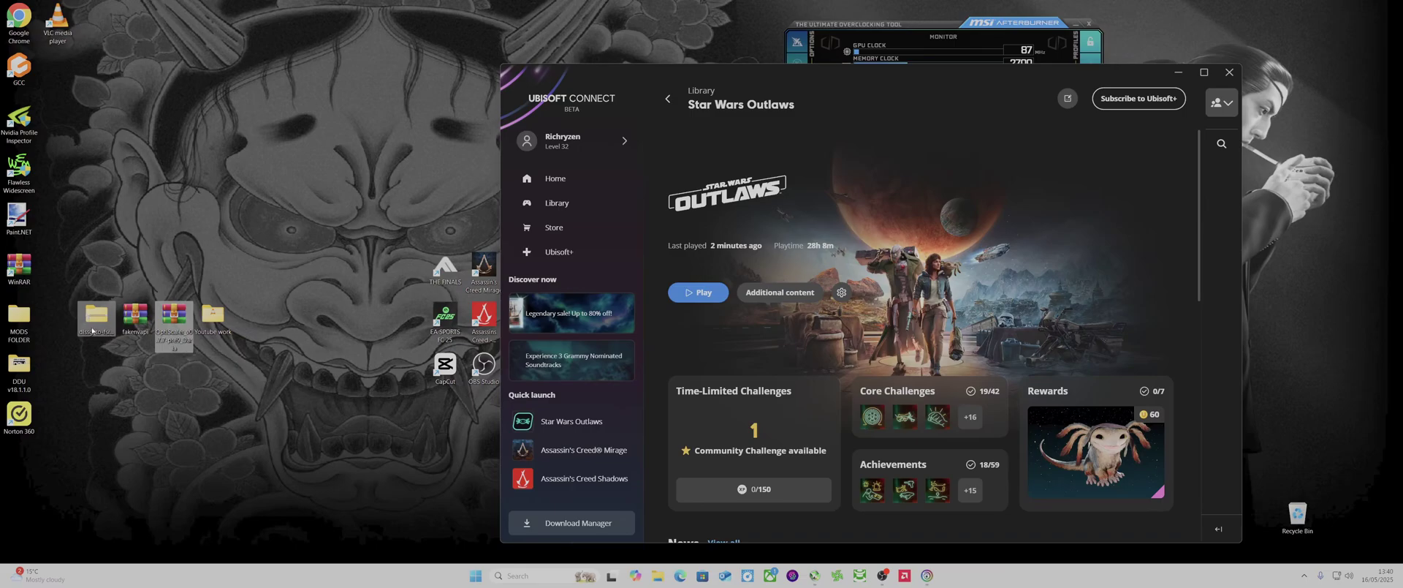
{"action": "left_click", "coordinate": [106, 320]}
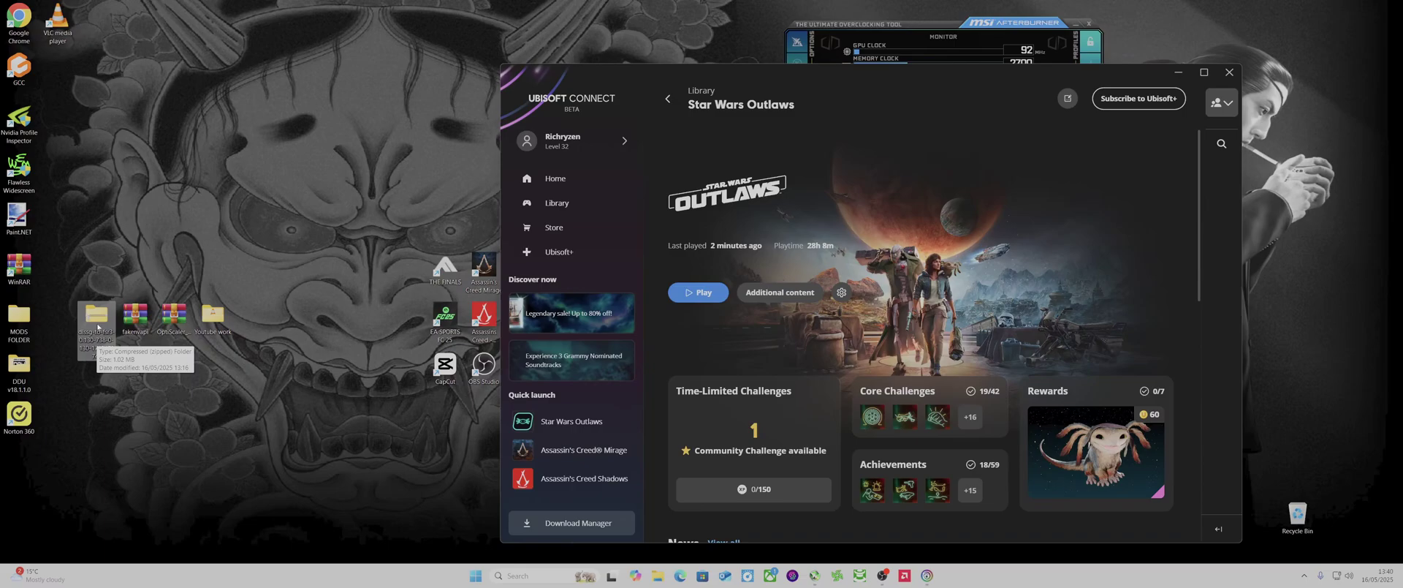
{"action": "left_click_drag", "start_coordinate": [189, 384], "coordinate": [80, 303]}
{"action": "left_click", "coordinate": [168, 418]}
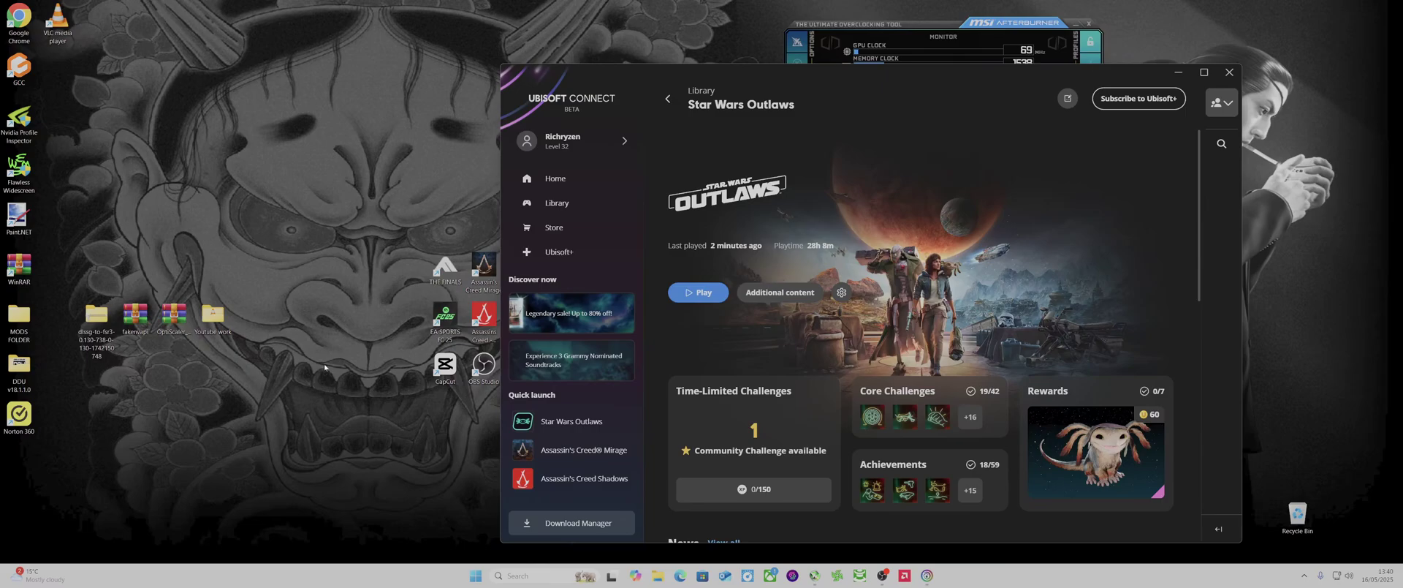
{"action": "mouse_move", "coordinate": [919, 79]}
{"action": "left_mouse_down"}
{"action": "mouse_move", "coordinate": [886, 76]}
{"action": "mouse_move", "coordinate": [903, 71]}
{"action": "left_mouse_up"}
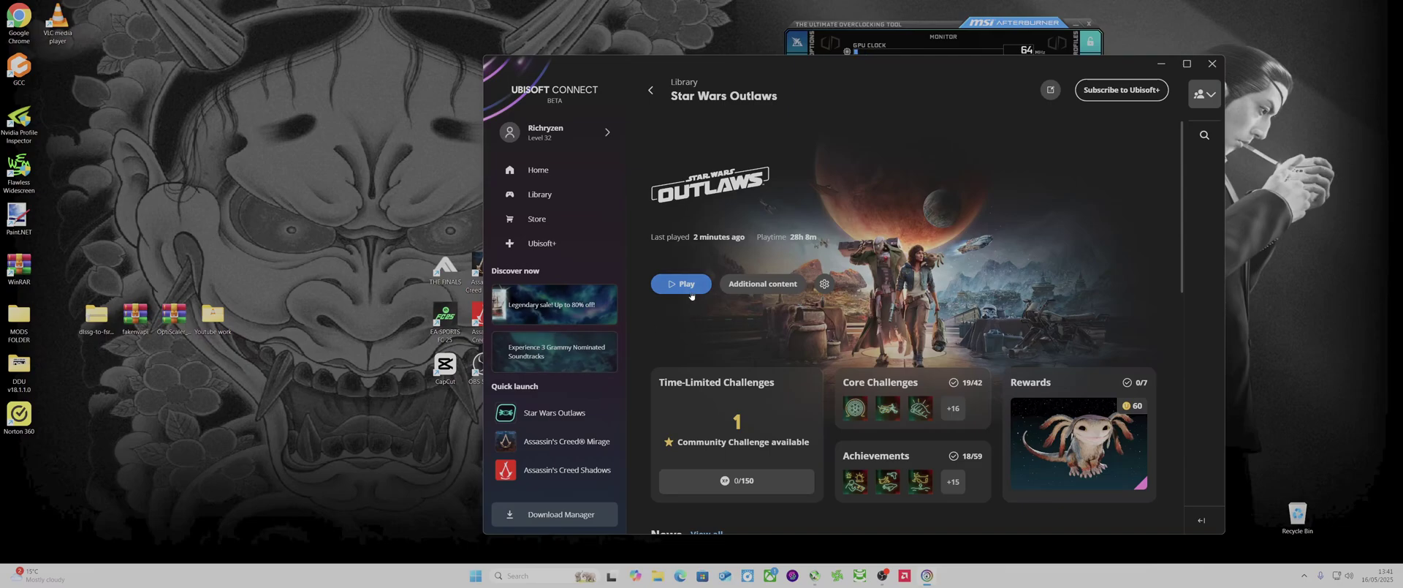
{"action": "left_click", "coordinate": [173, 316]}
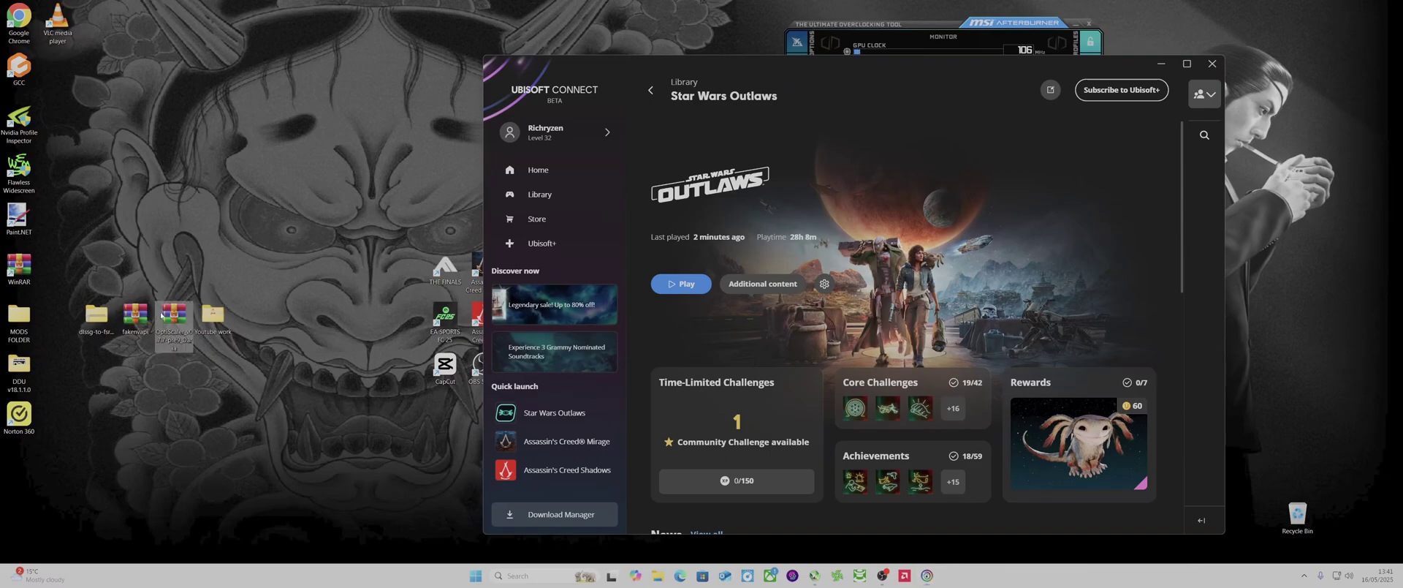
{"action": "left_click", "coordinate": [135, 316]}
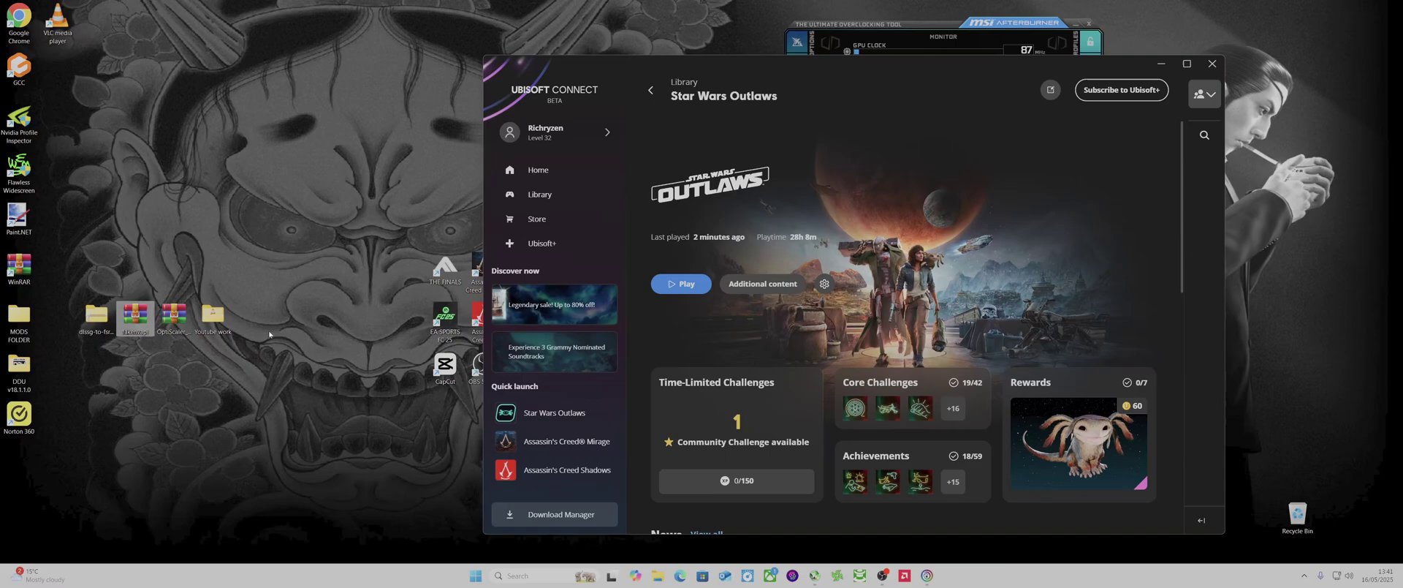
Open the Star Wars Outlaws installation folder from the game's properties and look through its files
{"action": "left_click", "coordinate": [823, 285]}
{"action": "left_click", "coordinate": [847, 314]}
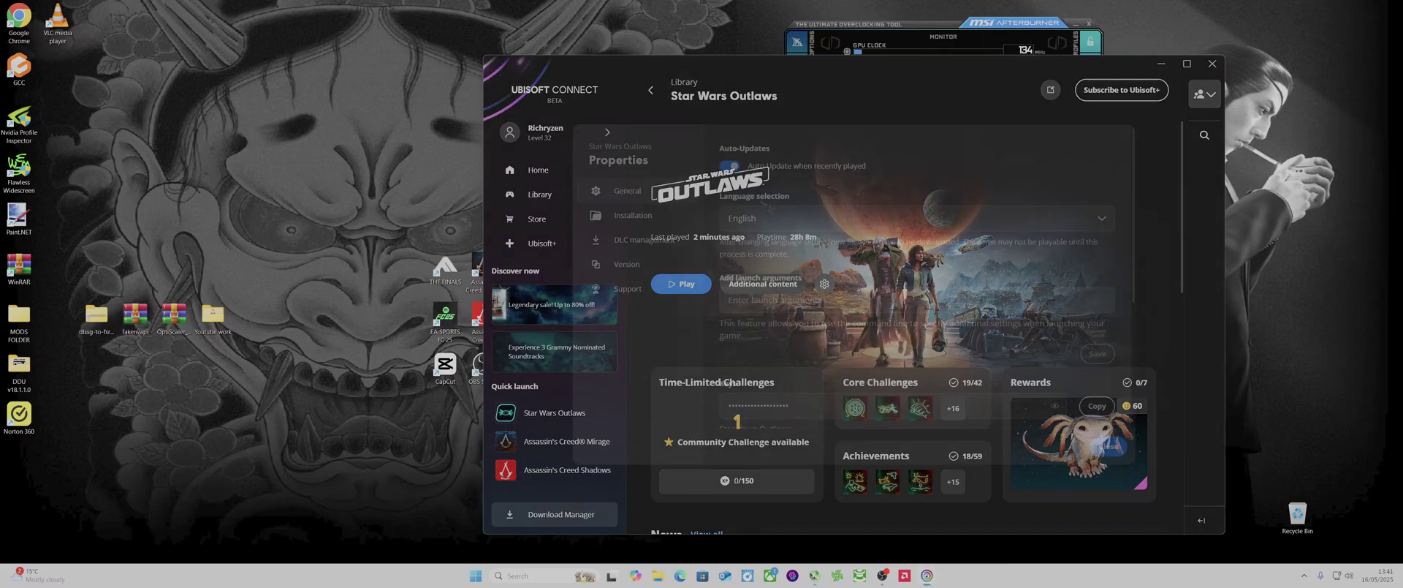
{"action": "left_click", "coordinate": [643, 217]}
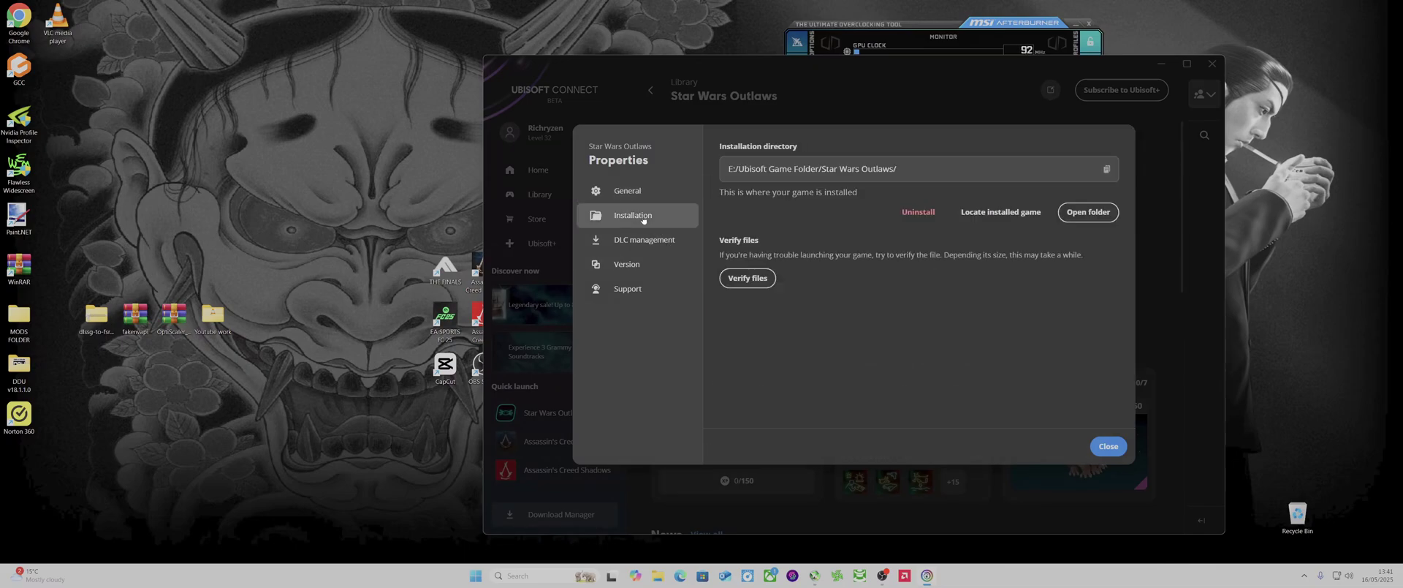
{"action": "left_click", "coordinate": [1082, 213]}
{"action": "scroll", "coordinate": [642, 306], "scroll_direction": "down", "scroll_amount": 7}
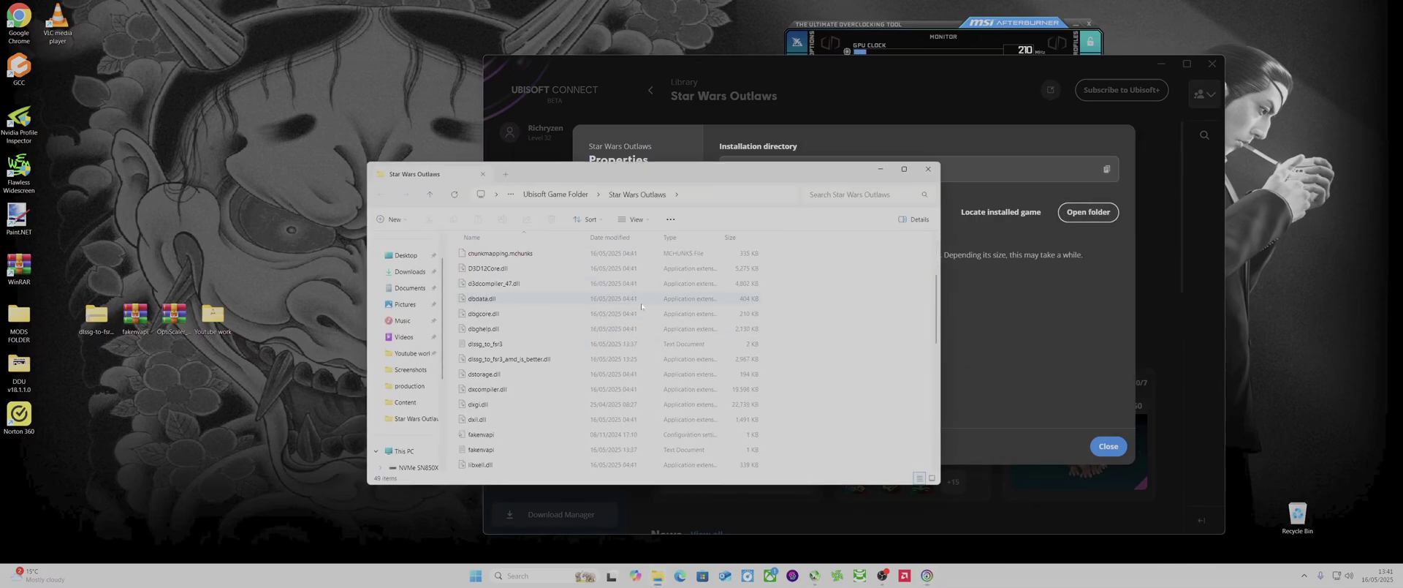
{"action": "scroll", "coordinate": [641, 306], "scroll_direction": "down", "scroll_amount": 5}
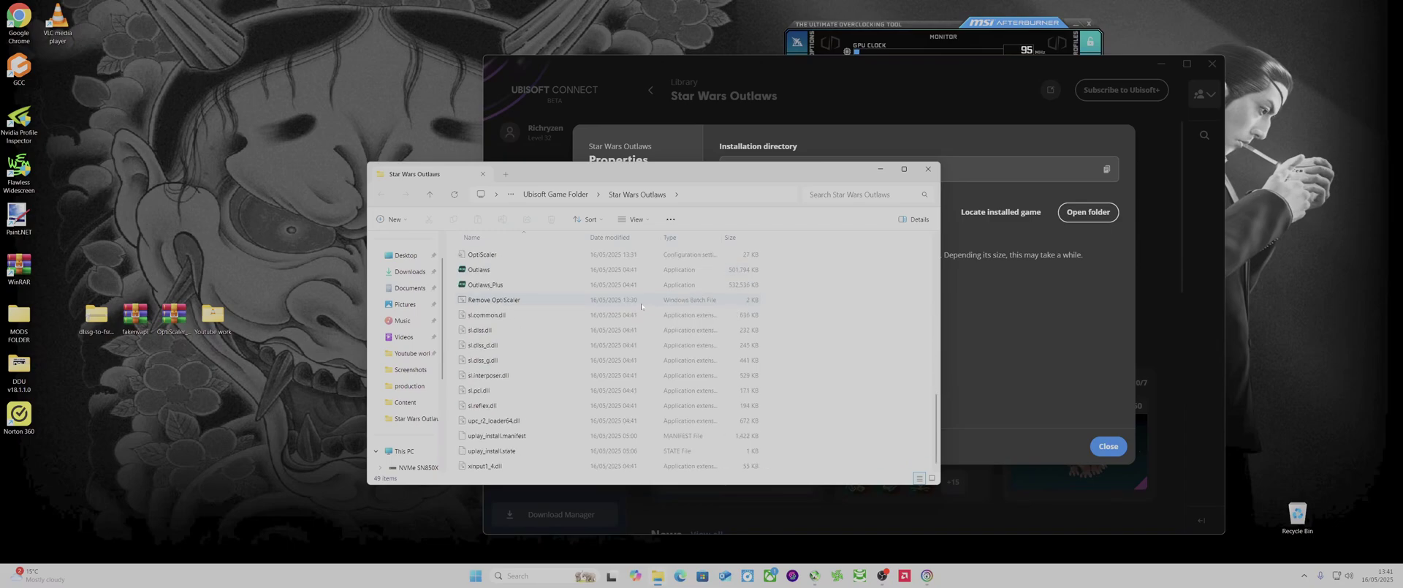
{"action": "scroll", "coordinate": [641, 306], "scroll_direction": "up", "scroll_amount": 3}
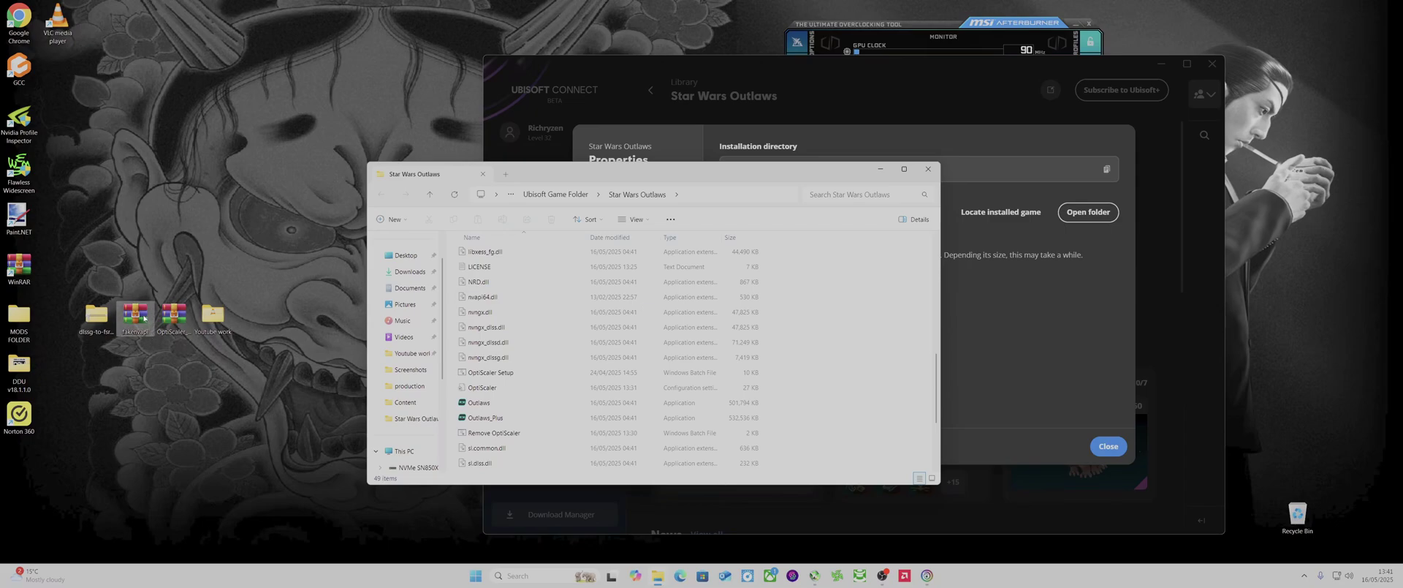
Copy dlssg_to_fsr3_amd_is_better.dll, LICENSE and nvngx.dll from the dlssg-to-fsr3 archive into the Star Wars Outlaws folder
{"action": "double_click", "coordinate": [101, 322]}
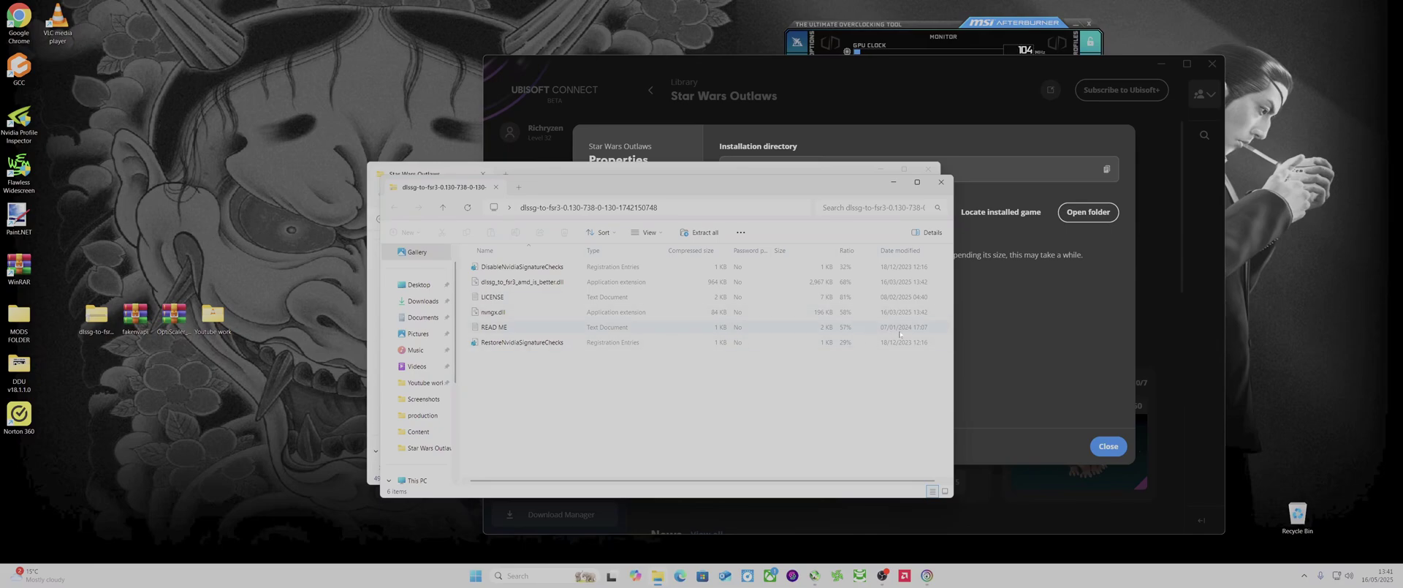
{"action": "left_click", "coordinate": [949, 310]}
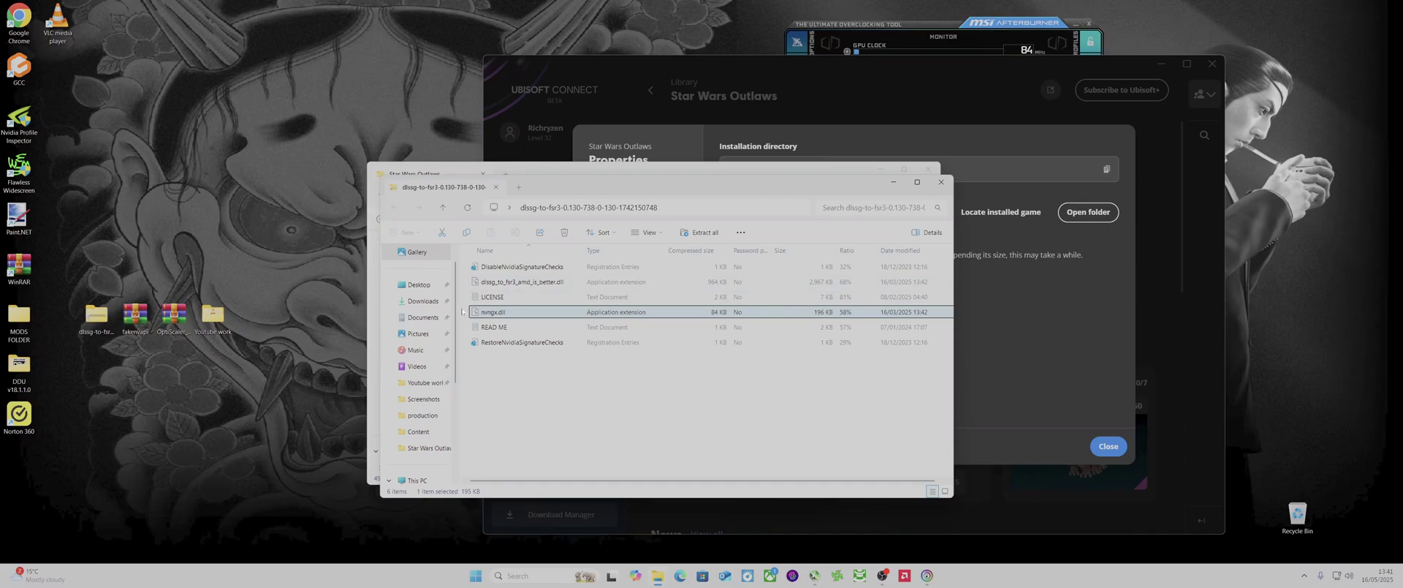
{"action": "left_click_drag", "start_coordinate": [461, 311], "coordinate": [559, 283]}
{"action": "right_click", "coordinate": [568, 292]}
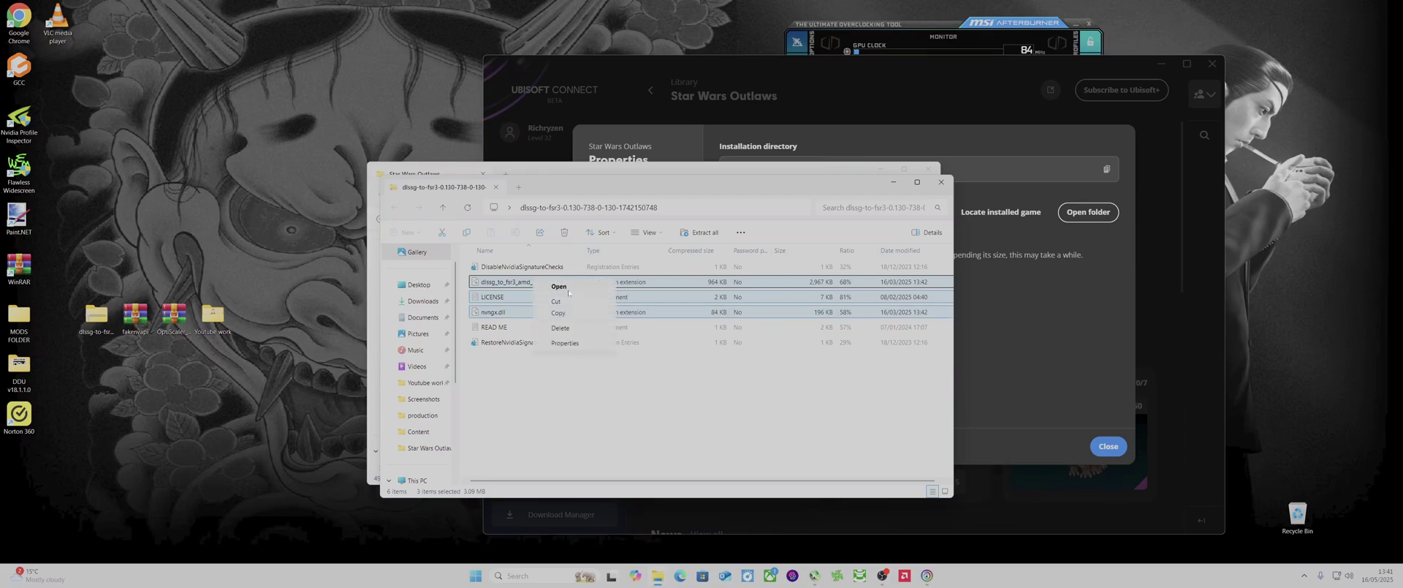
{"action": "left_click", "coordinate": [566, 312]}
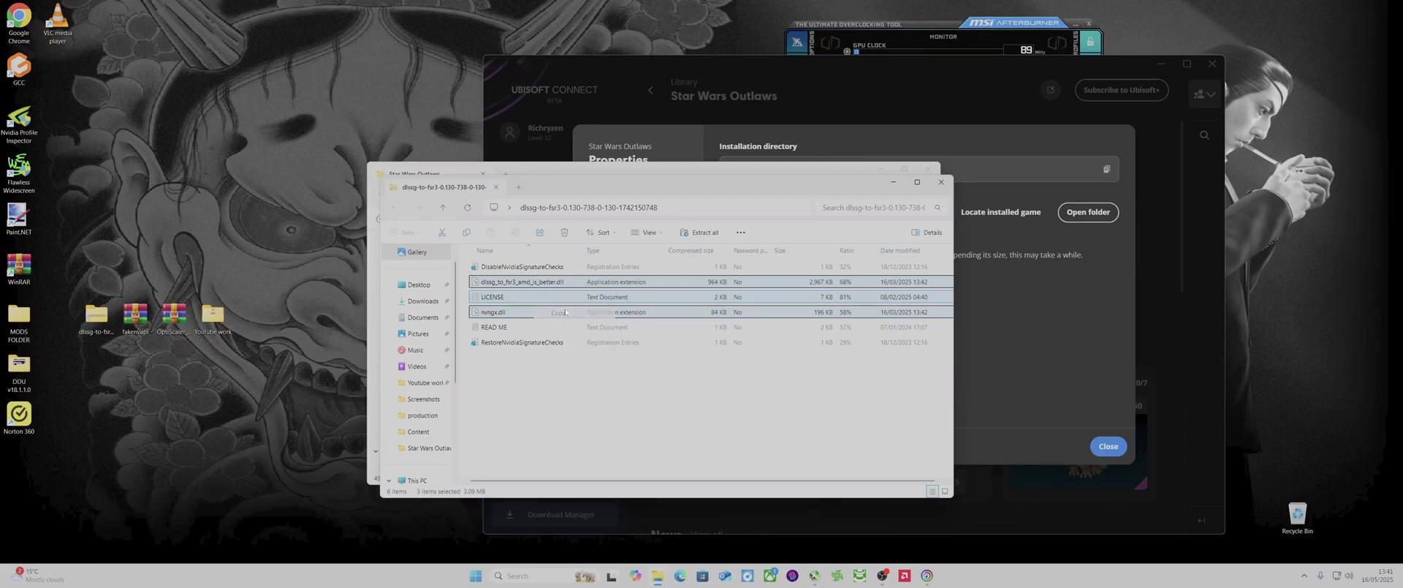
{"action": "left_click", "coordinate": [780, 169]}
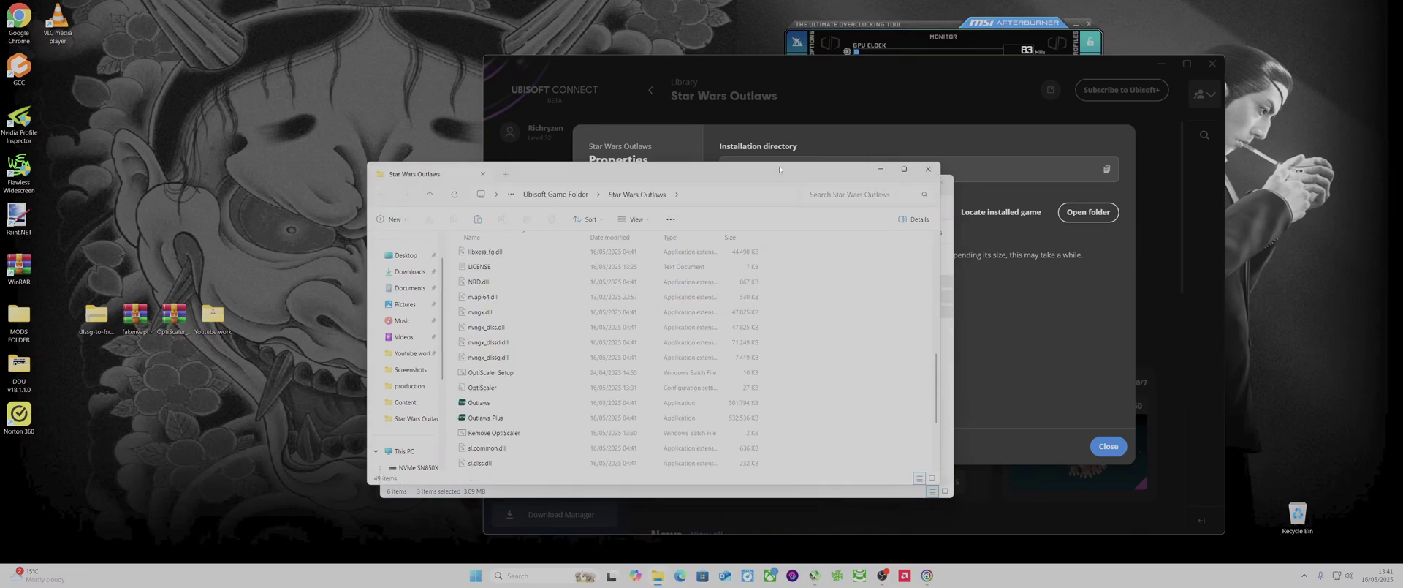
{"action": "right_click", "coordinate": [801, 378]}
{"action": "left_click", "coordinate": [822, 394]}
Copy fakenvapi.ini and nvapi64.dll from the fakenvapi archive into the Star Wars Outlaws folder
{"action": "double_click", "coordinate": [138, 318]}
{"action": "left_click_drag", "start_coordinate": [188, 305], "coordinate": [165, 238]}
{"action": "right_click", "coordinate": [166, 233]}
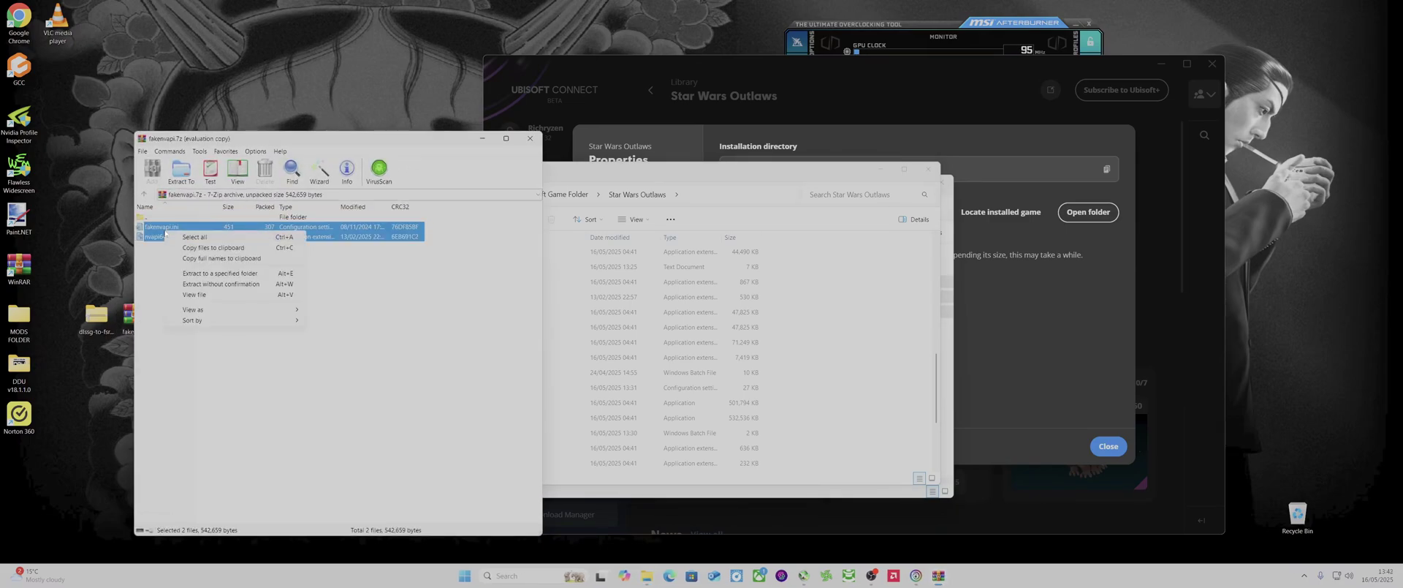
{"action": "left_click", "coordinate": [215, 248]}
{"action": "right_click", "coordinate": [831, 400]}
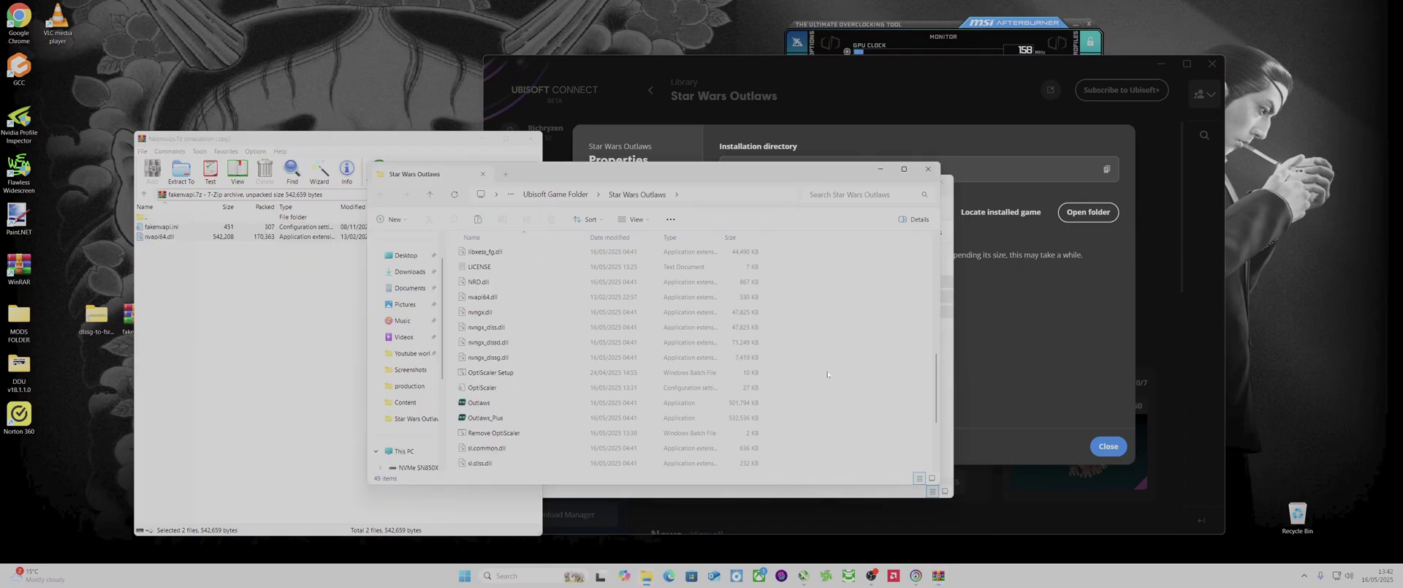
{"action": "left_click", "coordinate": [842, 394]}
Close the game folder, both archive windows and the game's properties
{"action": "left_click", "coordinate": [928, 169]}
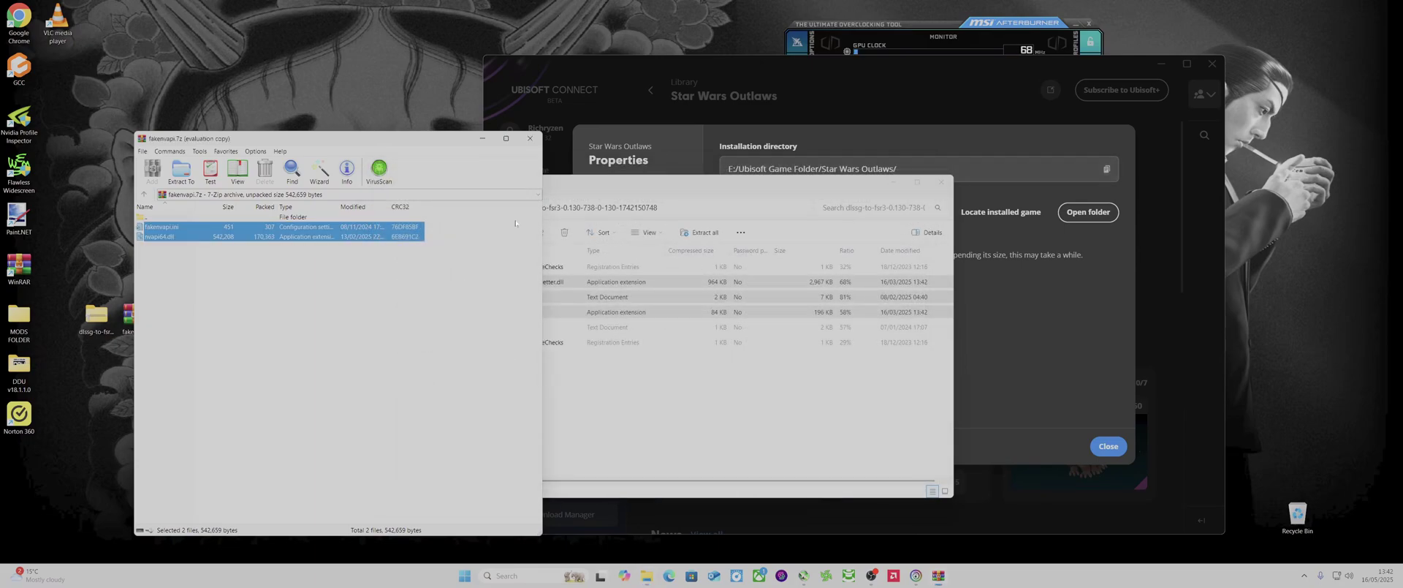
{"action": "left_click", "coordinate": [530, 138]}
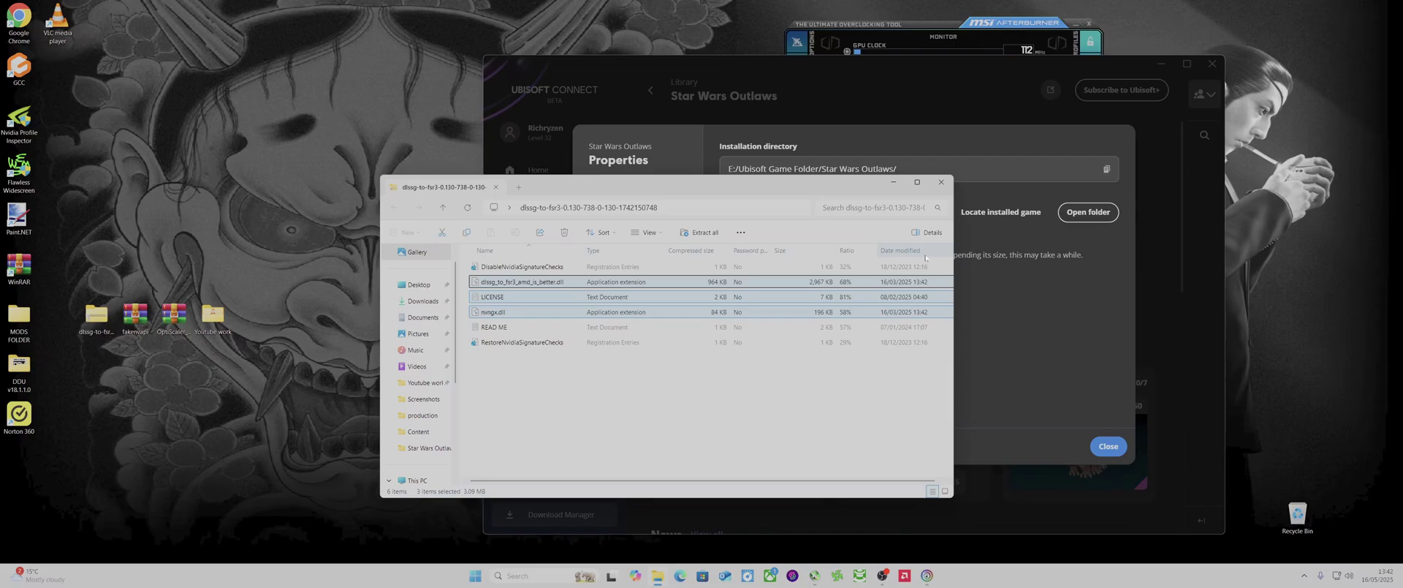
{"action": "left_click", "coordinate": [941, 182]}
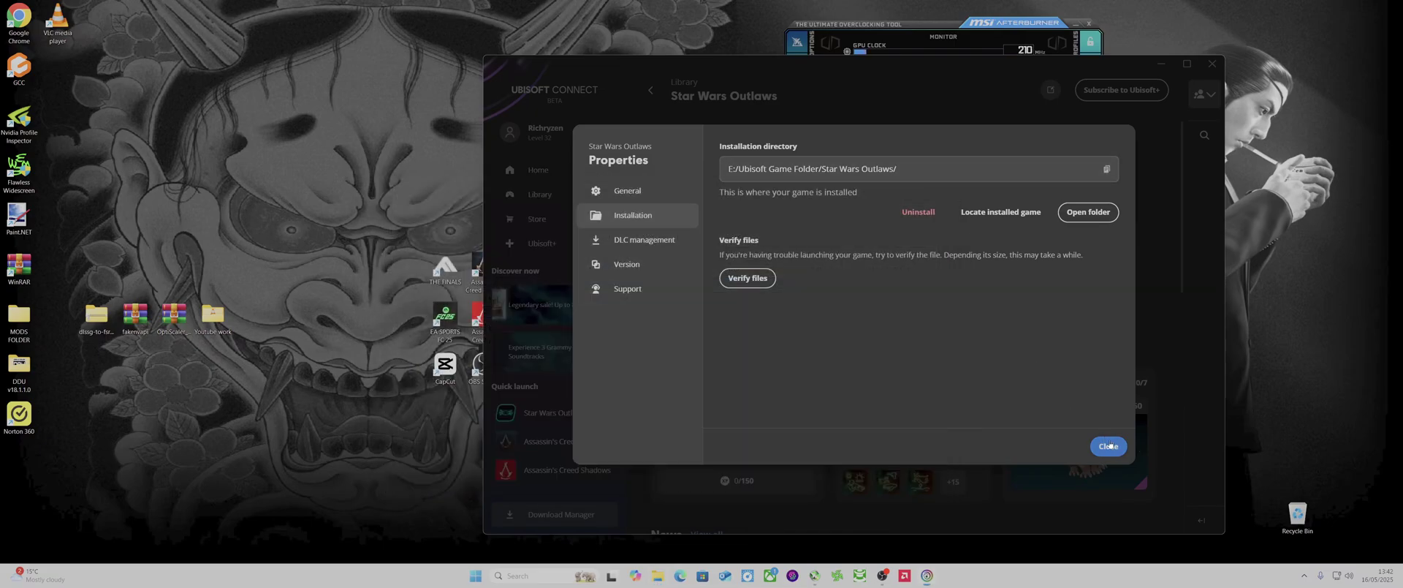
{"action": "left_click", "coordinate": [1106, 445]}
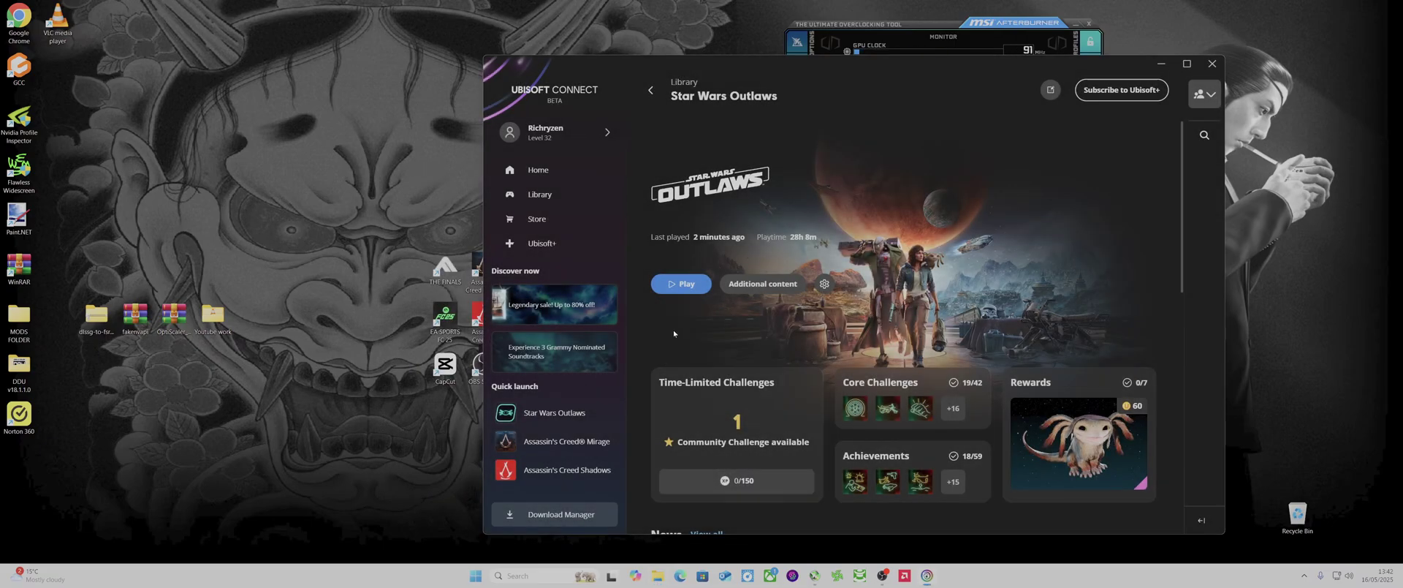
Launch Star Wars Outlaws with the cloud save game and continue past the title screen to the main menu
{"action": "left_click", "coordinate": [680, 284]}
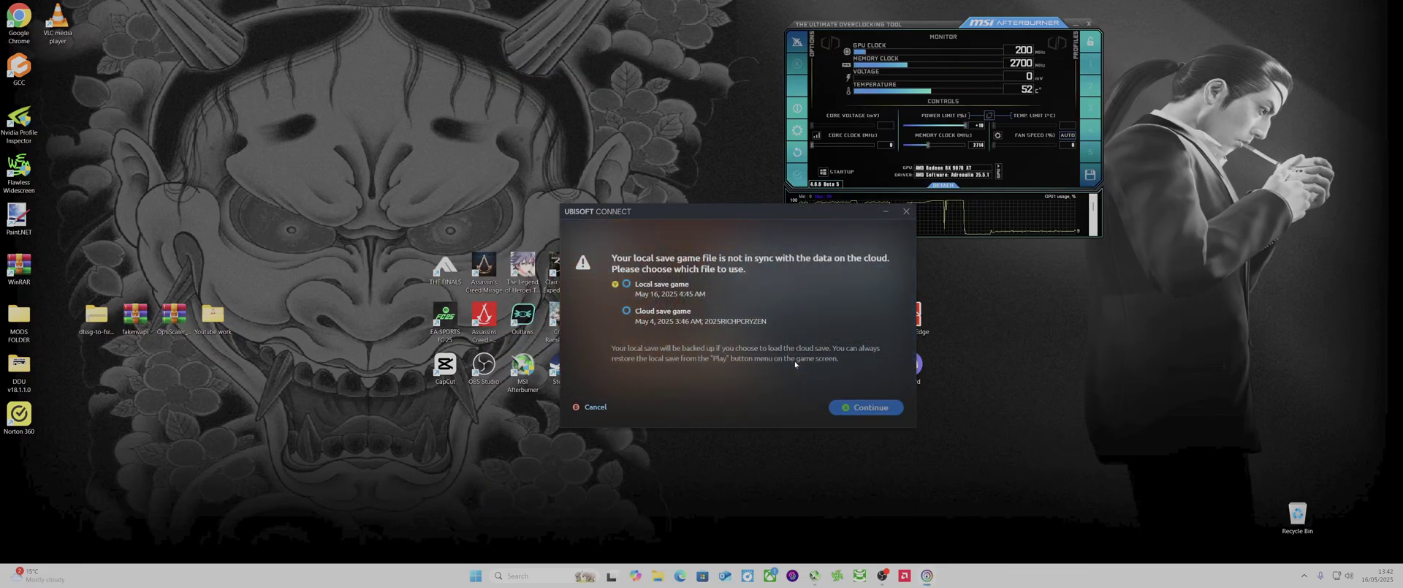
{"action": "left_click", "coordinate": [626, 309]}
{"action": "left_click", "coordinate": [866, 407]}
{"action": "left_click", "coordinate": [637, 407]}
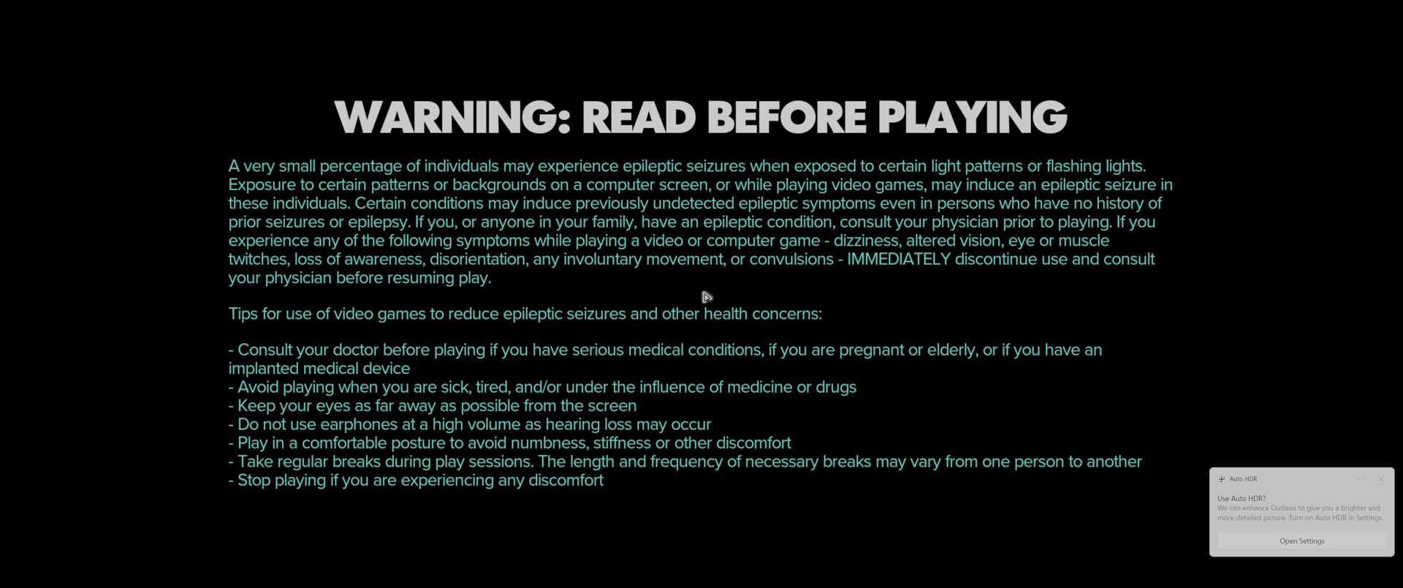
{"action": "key", "text": "super"}
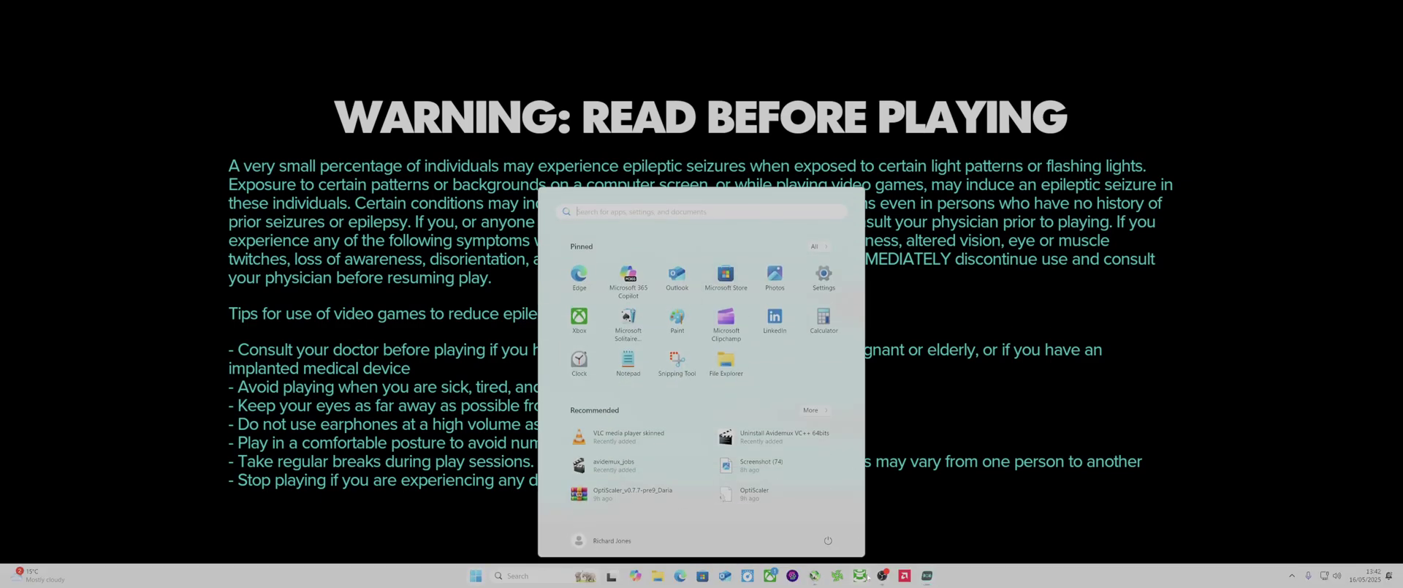
{"action": "key", "text": "super"}
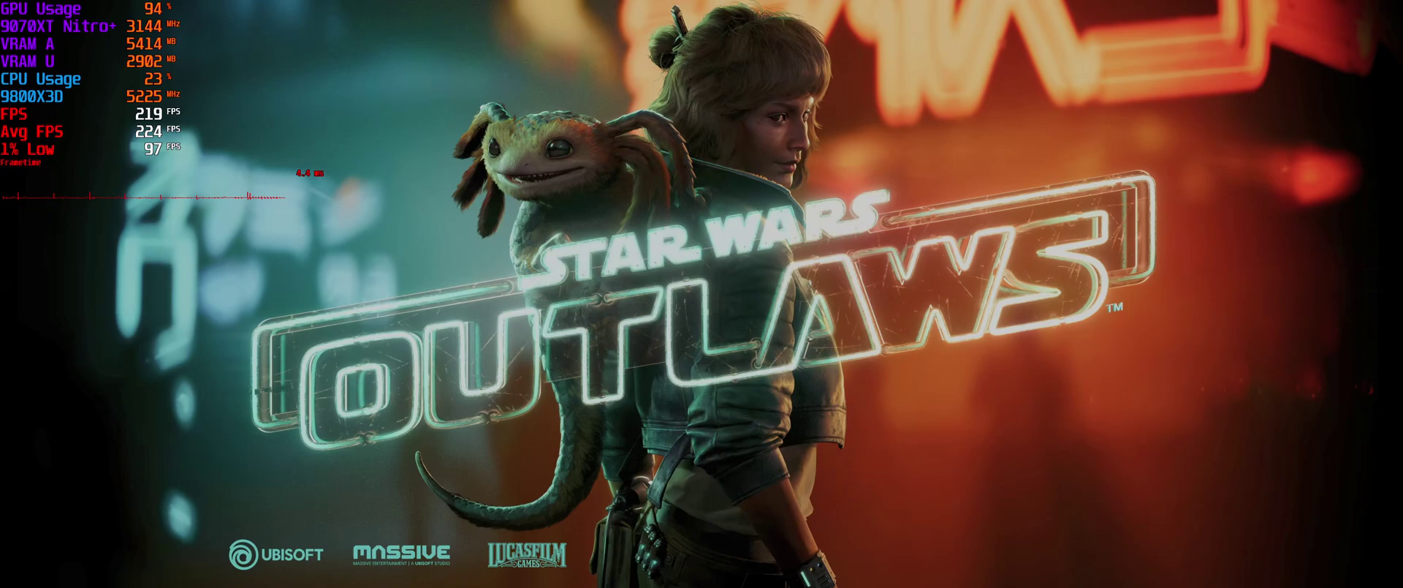
{"action": "key", "text": "Return"}
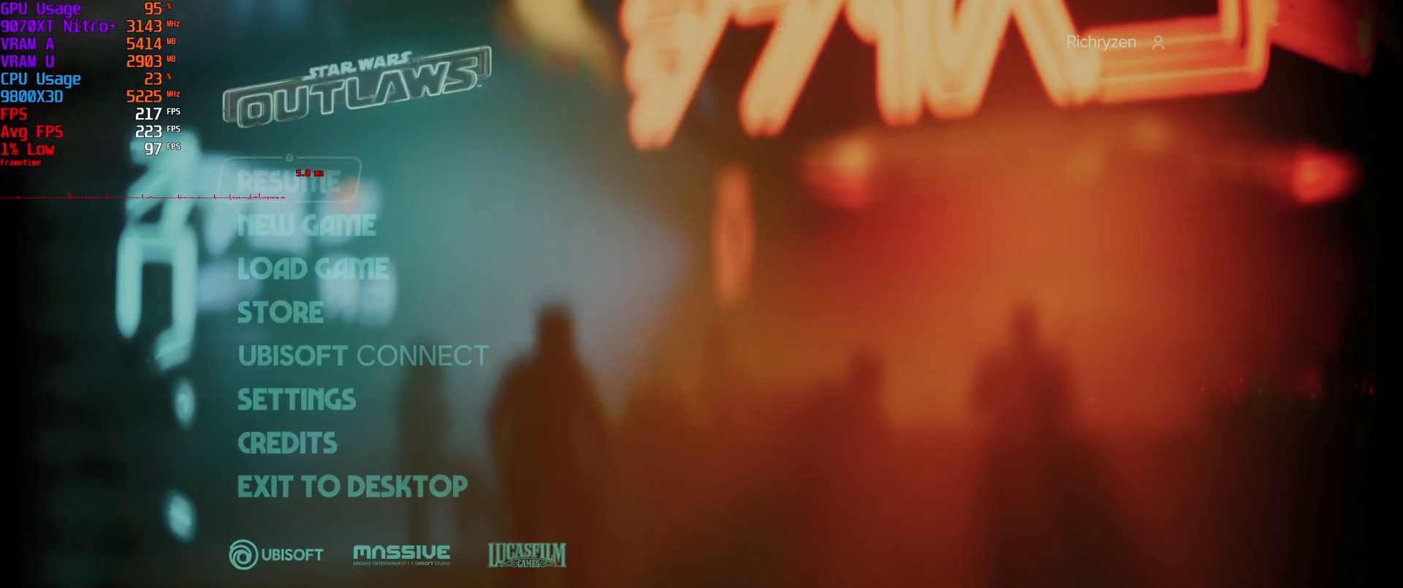
Open the Audio category of the game's settings
{"action": "key", "text": "Down"}
{"action": "key", "text": "Down"}
{"action": "key", "text": "Down"}
{"action": "key", "text": "Down"}
{"action": "key", "text": "Return"}
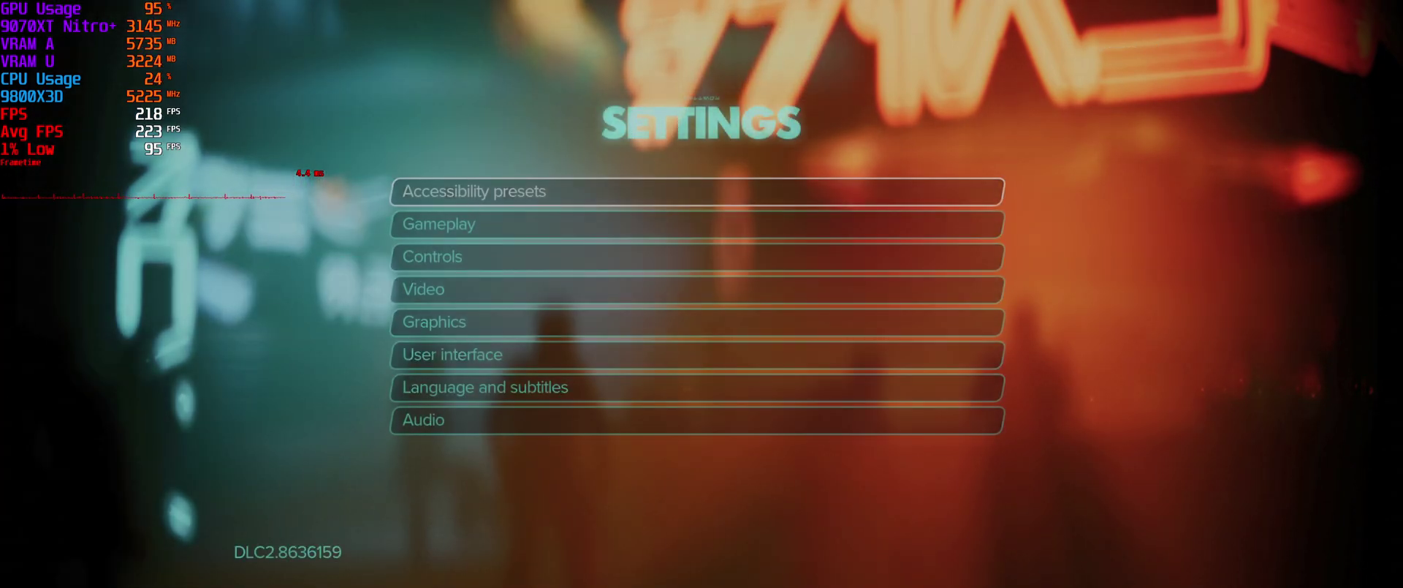
{"action": "key", "text": "Down"}
{"action": "key", "text": "Down"}
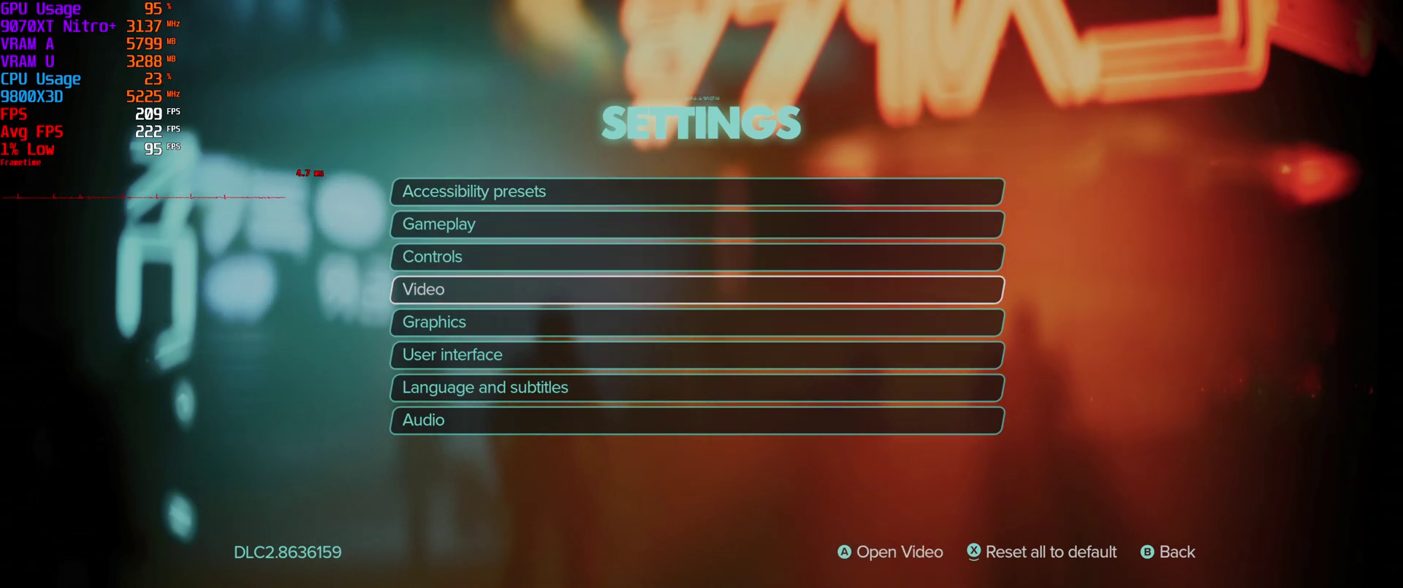
{"action": "key", "text": "Down"}
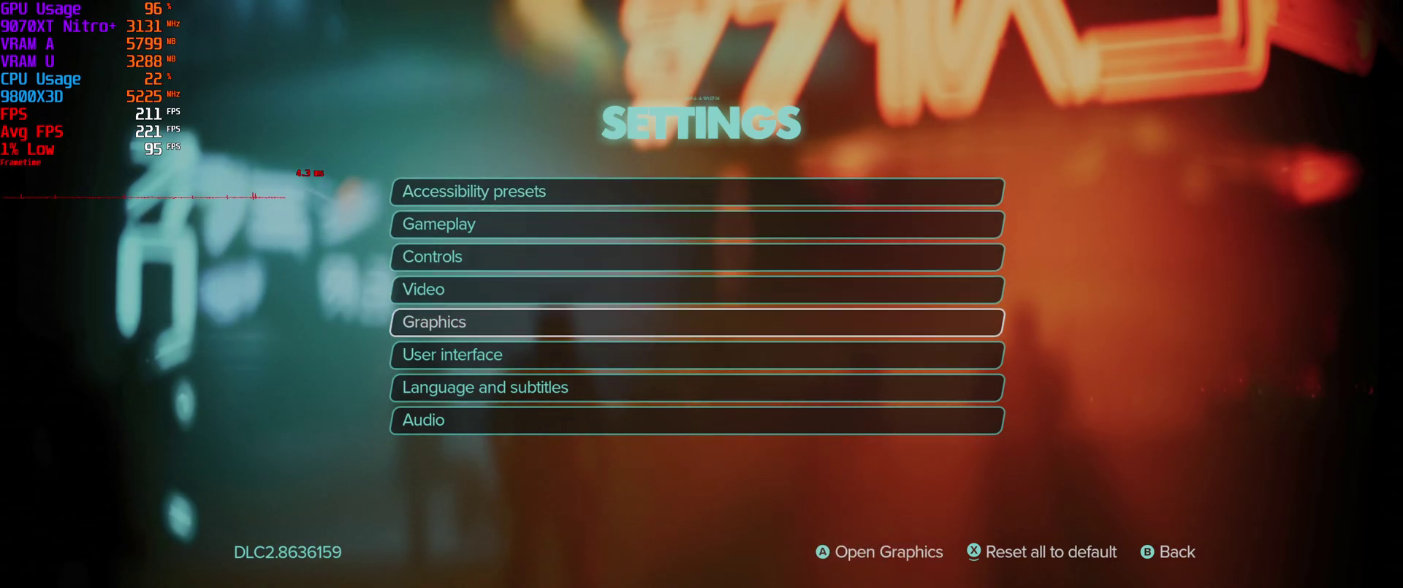
{"action": "key", "text": "Down"}
{"action": "key", "text": "Down"}
{"action": "key", "text": "Down"}
{"action": "key", "text": "Return"}
Set the master volume to 40
{"action": "key", "text": "Down"}
{"action": "key", "text": "Down"}
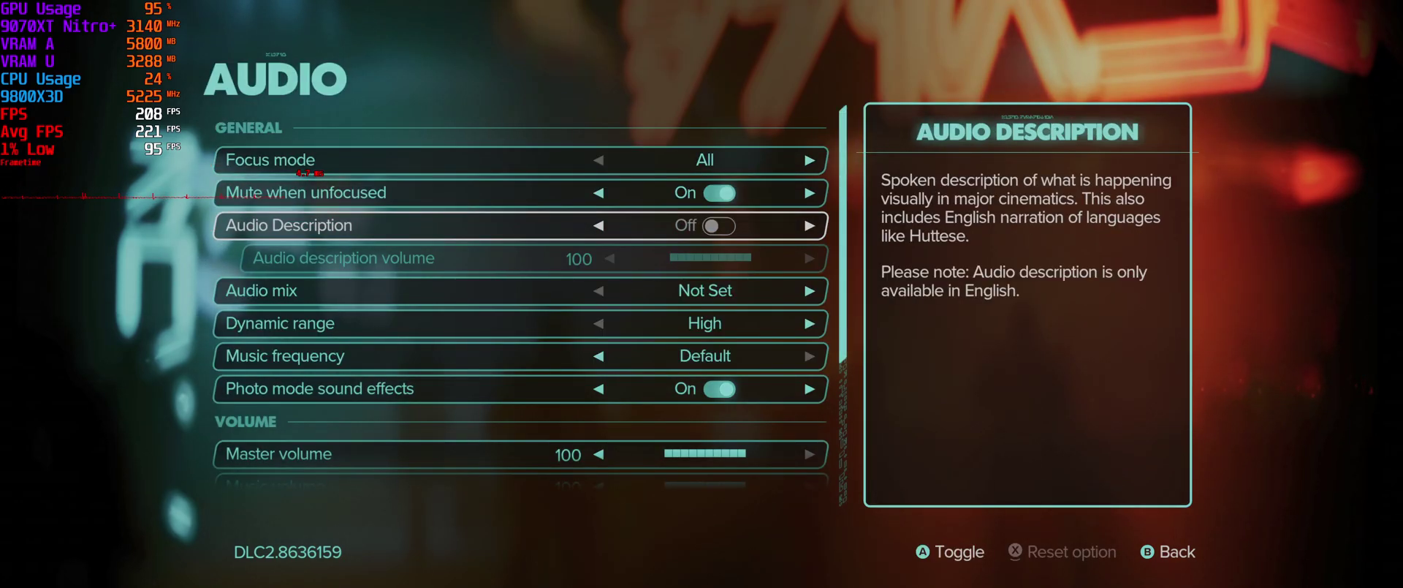
{"action": "key", "text": "Down"}
{"action": "key", "text": "Down"}
{"action": "key", "text": "Down"}
{"action": "key", "text": "Down"}
{"action": "key", "text": "Down"}
{"action": "key", "text": "Left"}
{"action": "key", "text": "Left"}
{"action": "key", "text": "Left"}
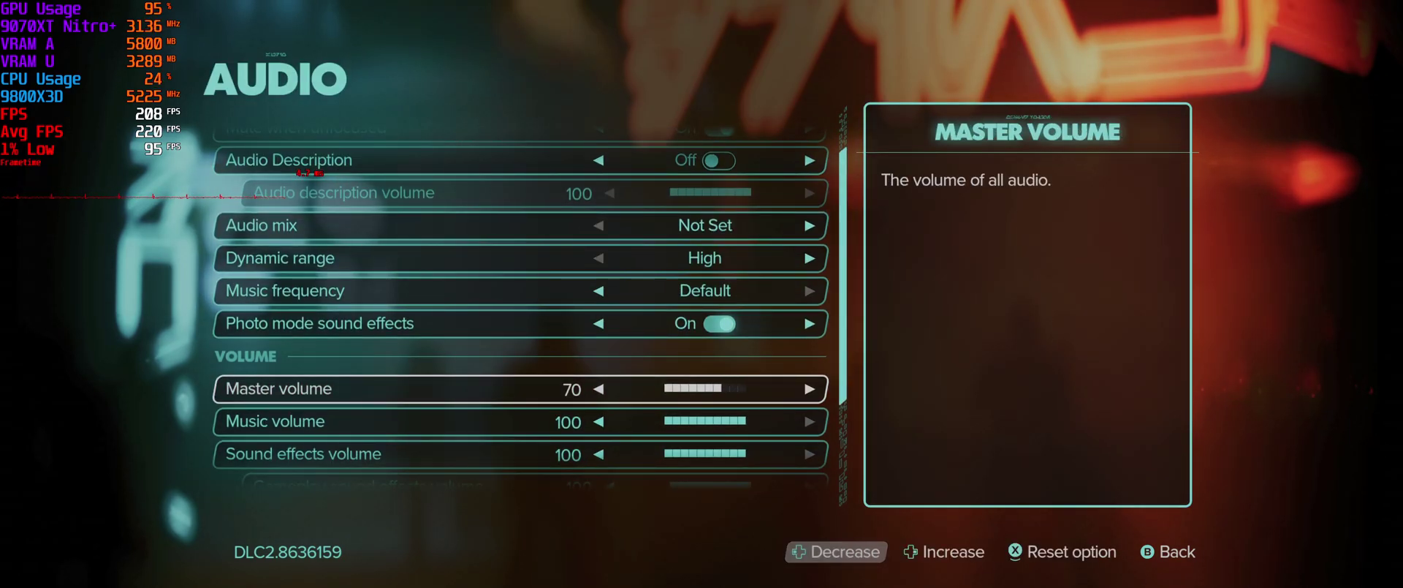
{"action": "key", "text": "Left"}
{"action": "key", "text": "Left"}
{"action": "key", "text": "Left"}
Set the music volume to 40
{"action": "key", "text": "Down"}
{"action": "key", "text": "Left"}
{"action": "key", "text": "Left"}
{"action": "key", "text": "Left"}
{"action": "key", "text": "Left"}
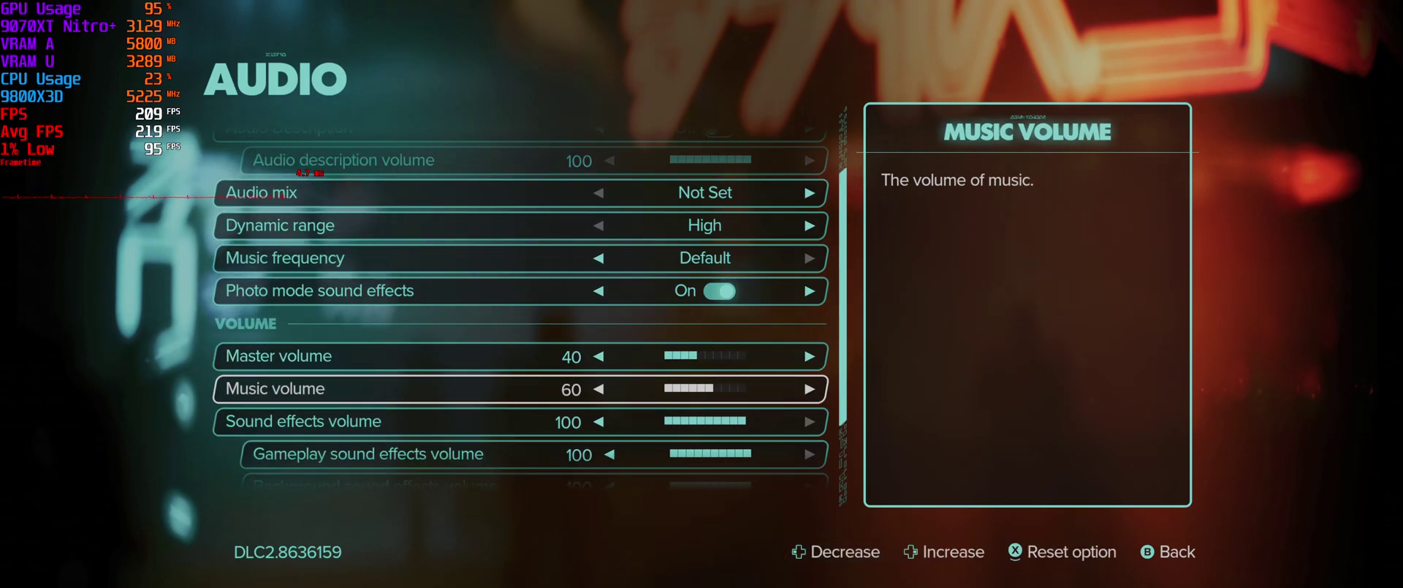
{"action": "key", "text": "Left"}
{"action": "key", "text": "Left"}
Set the sound effects volume to 70
{"action": "key", "text": "Down"}
{"action": "key", "text": "Left"}
{"action": "key", "text": "Left"}
{"action": "key", "text": "Left"}
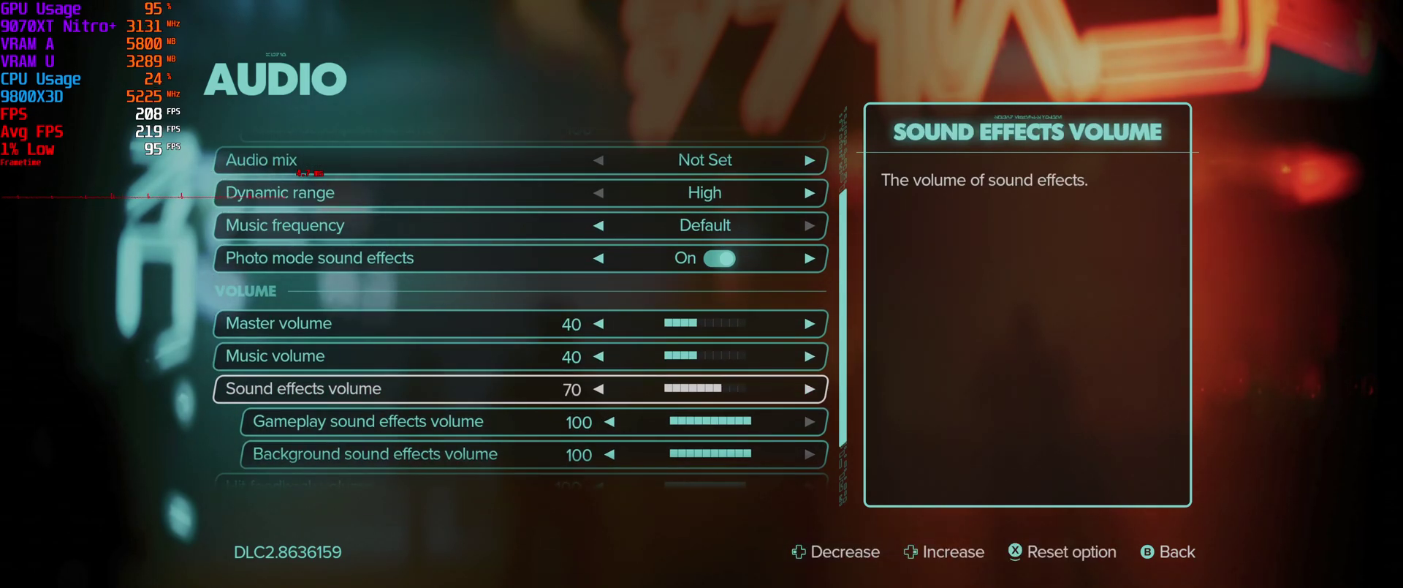
Set the sound effects volume to 40 and leave the audio settings
{"action": "key", "text": "Left"}
{"action": "key", "text": "Left"}
{"action": "key", "text": "Left"}
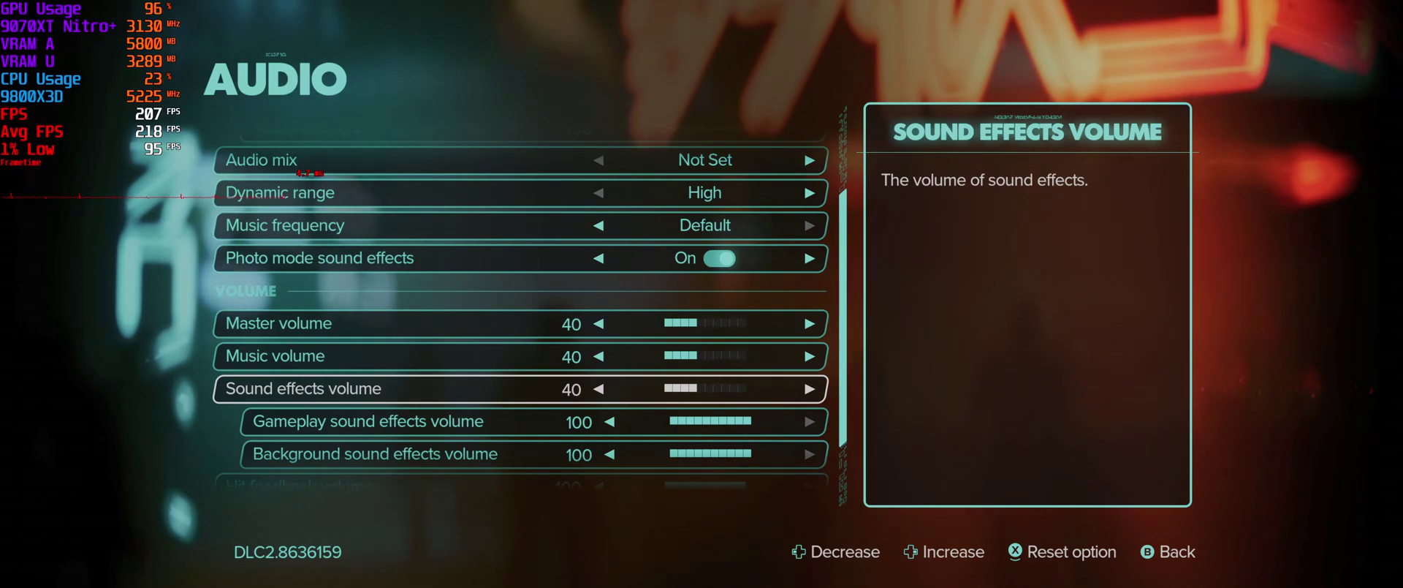
{"action": "key", "text": "Escape"}
{"action": "key", "text": "super"}
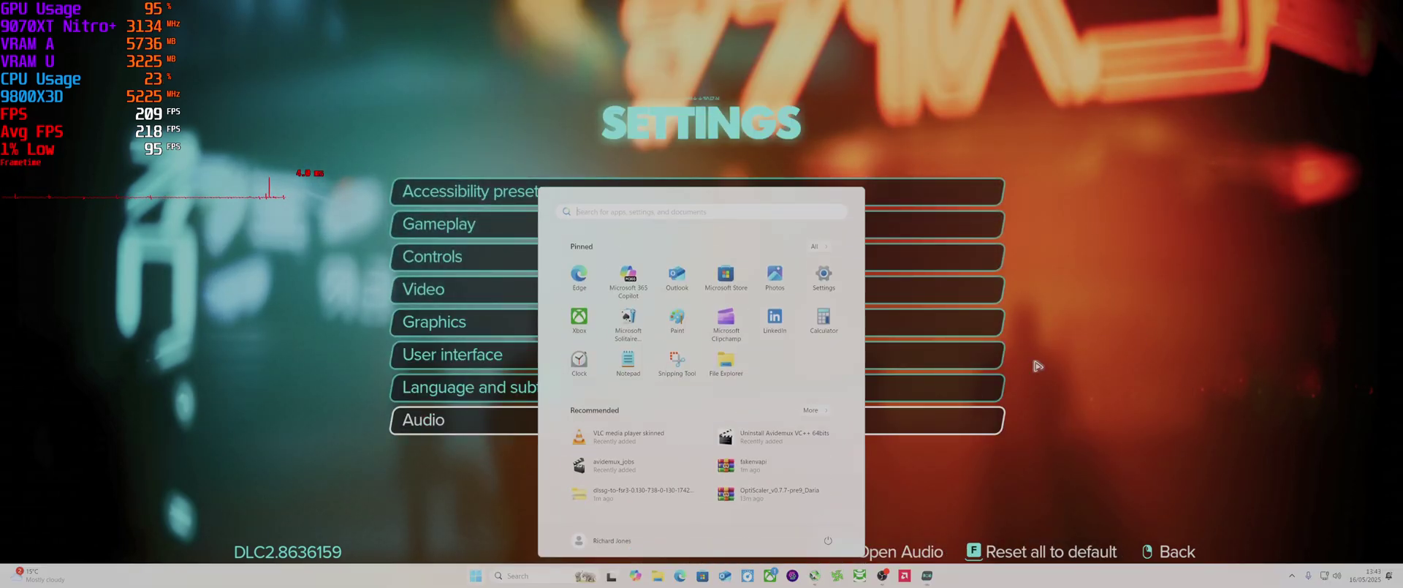
{"action": "key", "text": "super"}
{"action": "key", "text": "super"}
{"action": "left_click", "coordinate": [541, 574]}
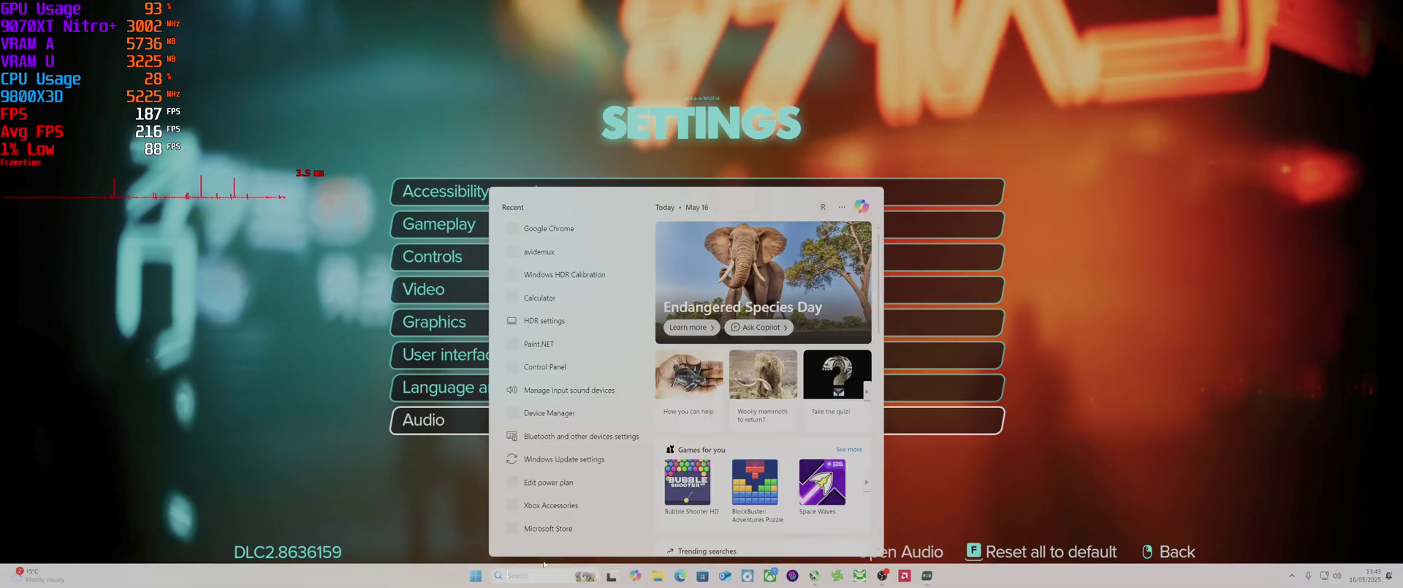
{"action": "key", "text": "Escape"}
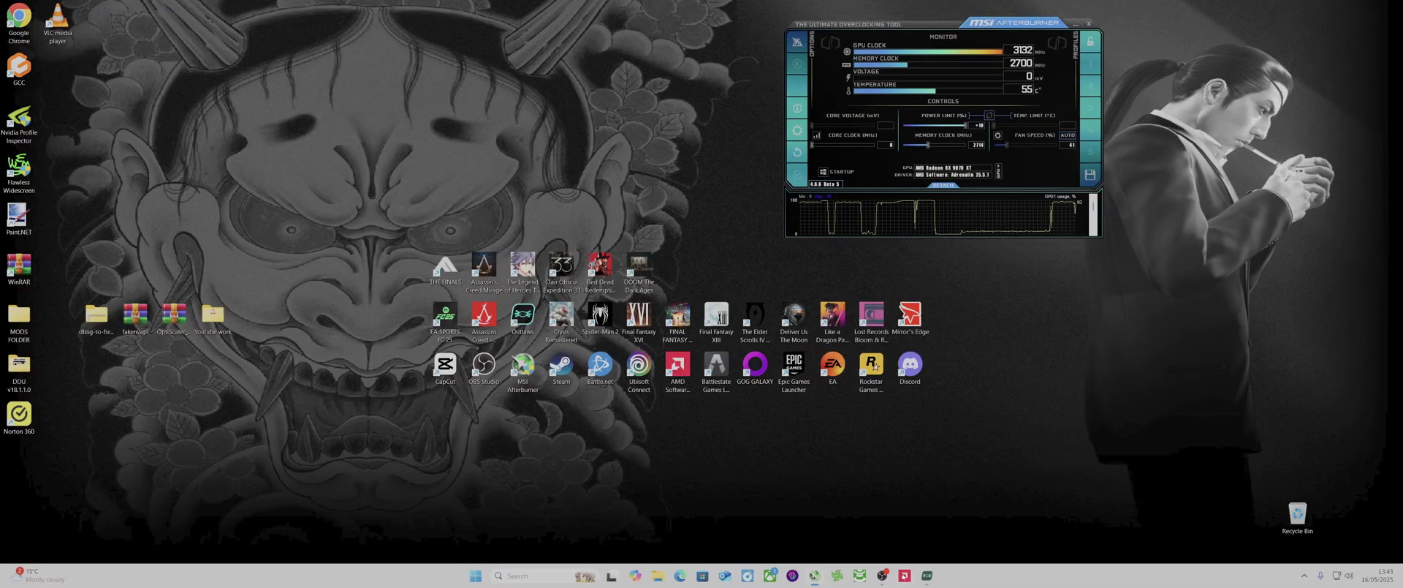
{"action": "left_click", "coordinate": [922, 578]}
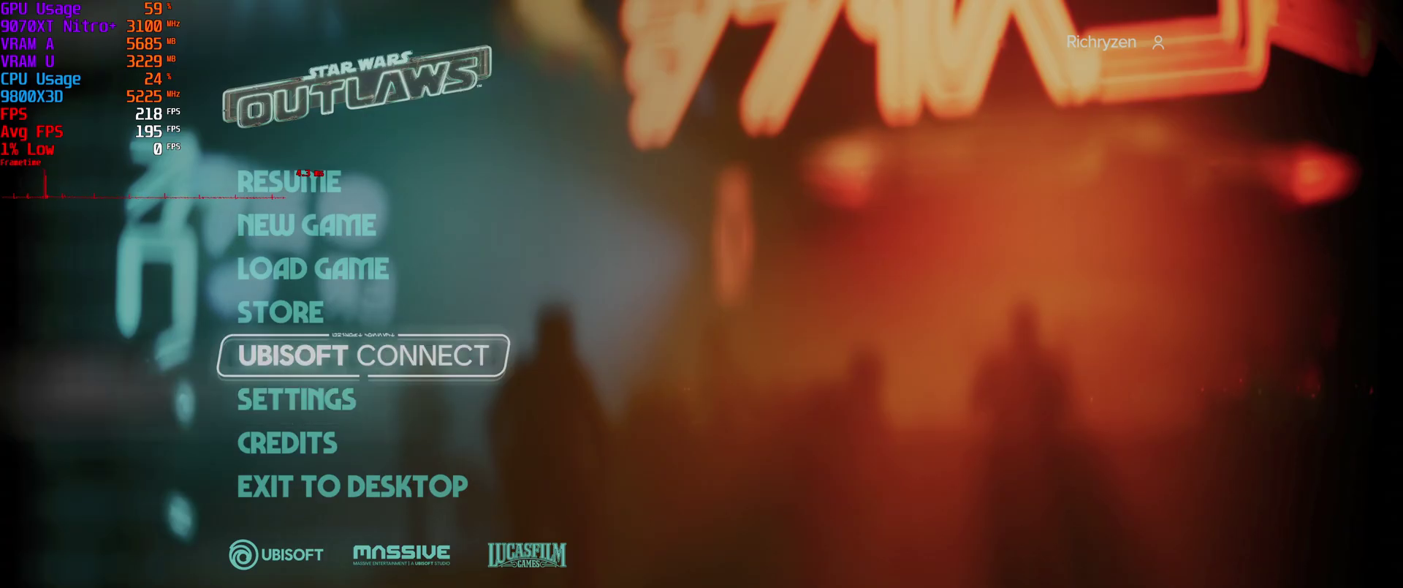
Open the Video category of the game's settings
{"action": "key", "text": "Down"}
{"action": "key", "text": "Return"}
{"action": "key", "text": "Down"}
{"action": "key", "text": "Down"}
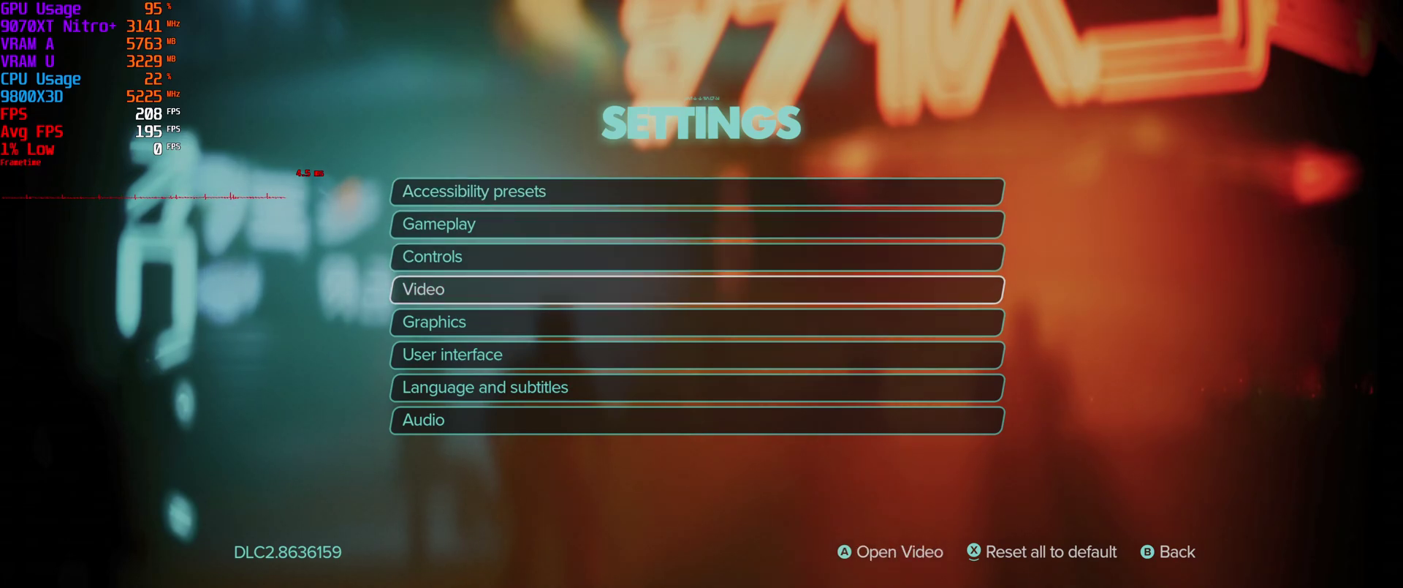
{"action": "key", "text": "Return"}
Change the upscaler type in the Upscaling section to Intel XeSS
{"action": "key", "text": "Down"}
{"action": "key", "text": "Down"}
{"action": "key", "text": "Down"}
{"action": "key", "text": "Down"}
{"action": "key", "text": "Down"}
{"action": "key", "text": "Down"}
{"action": "key", "text": "Down"}
{"action": "key", "text": "Down"}
{"action": "key", "text": "Down"}
{"action": "key", "text": "Down"}
{"action": "key", "text": "Down"}
{"action": "key", "text": "Down"}
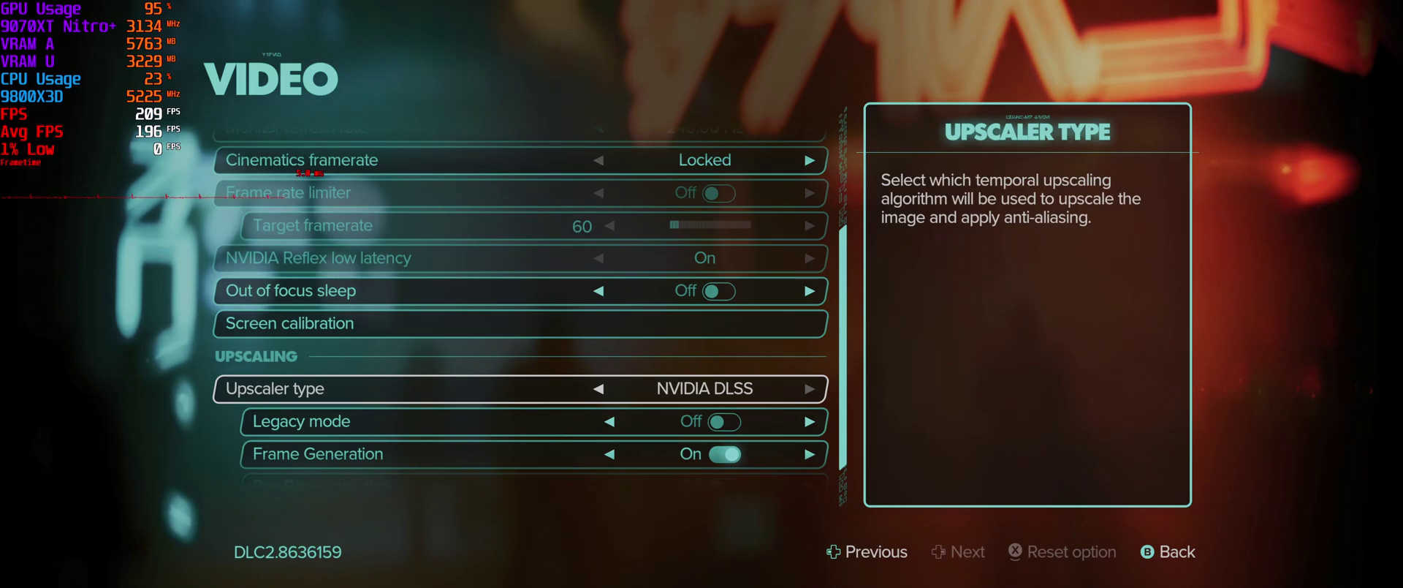
{"action": "key", "text": "Right"}
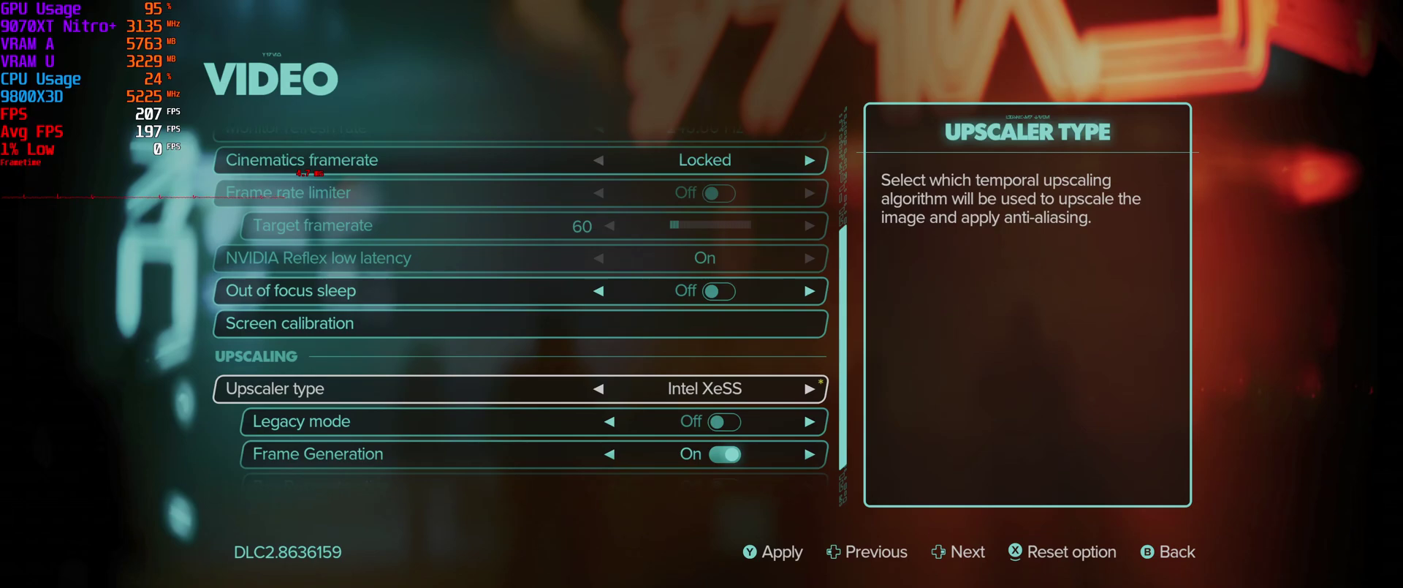
Review the Legacy mode and Frame Generation options beneath the upscaler type
{"action": "key", "text": "Down"}
{"action": "key", "text": "Down"}
{"action": "key", "text": "Up"}
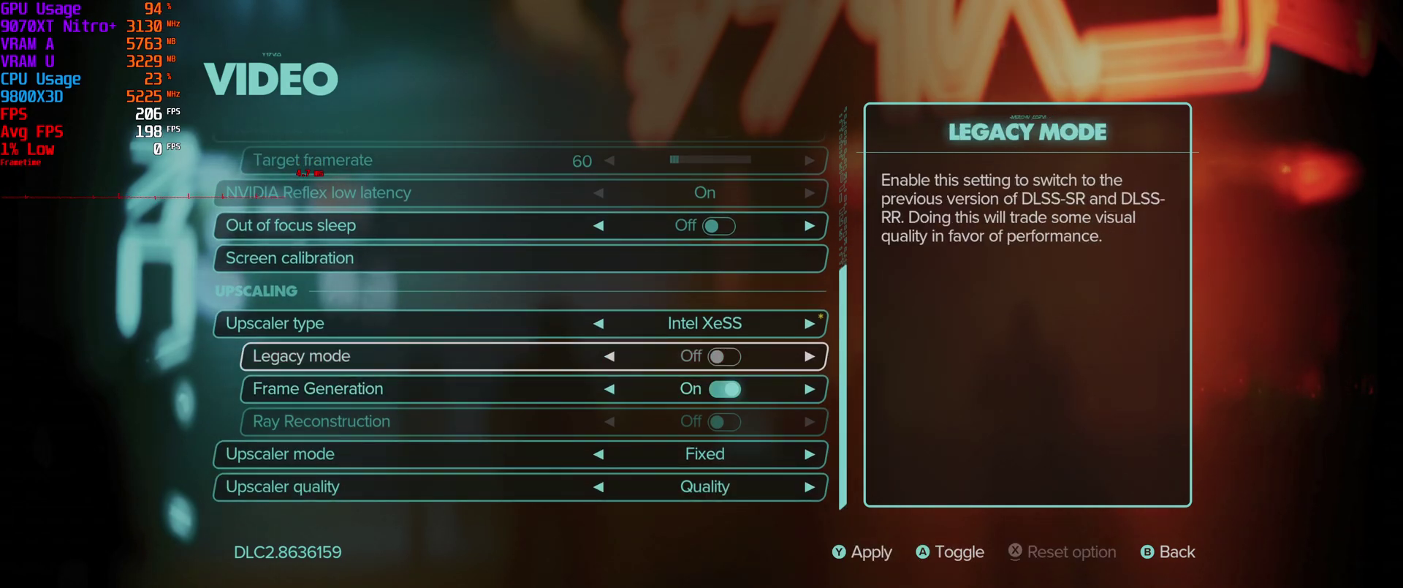
{"action": "key", "text": "Down"}
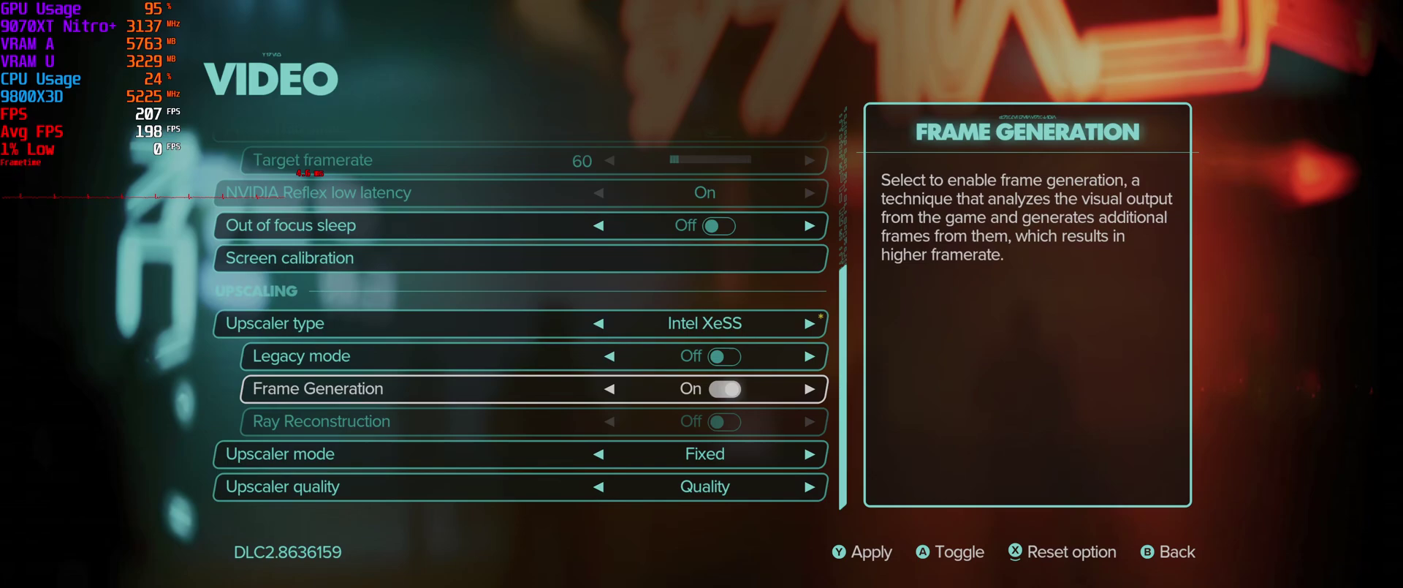
{"action": "key", "text": "Down"}
{"action": "key", "text": "Up"}
{"action": "key", "text": "Up"}
{"action": "key", "text": "Up"}
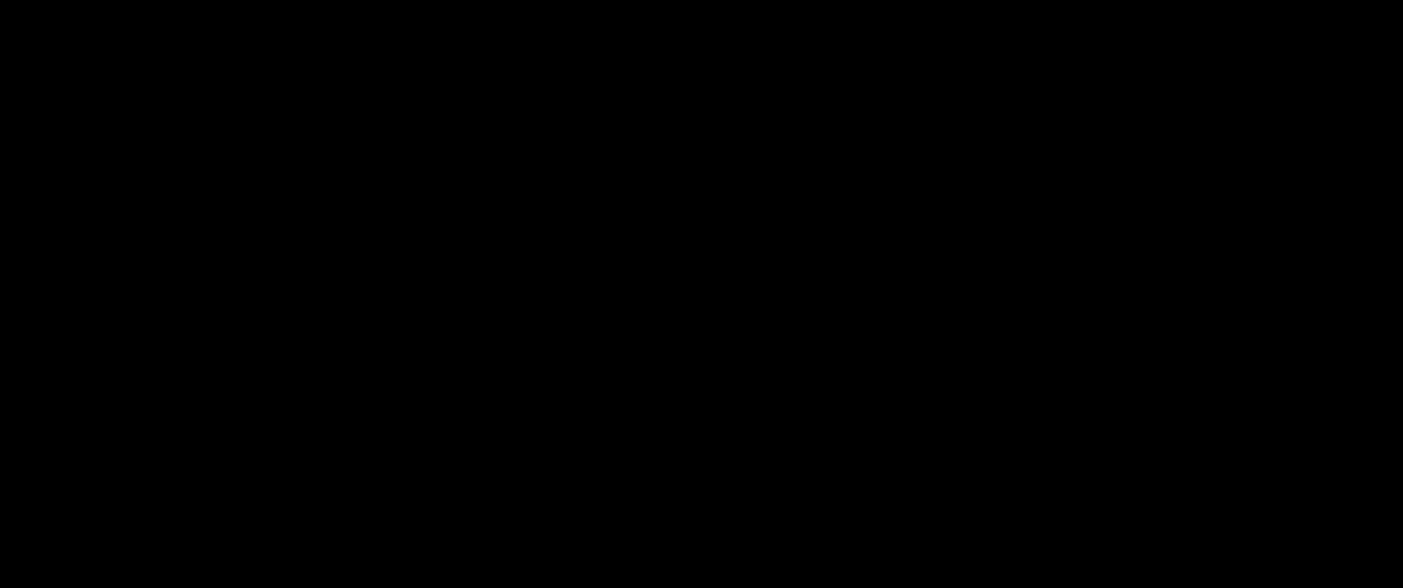
Exit the game to the desktop and dismiss the promotional pop-up in Ubisoft Connect
{"action": "key", "text": "Down"}
{"action": "key", "text": "Down"}
{"action": "key", "text": "Return"}
{"action": "key", "text": "Return"}
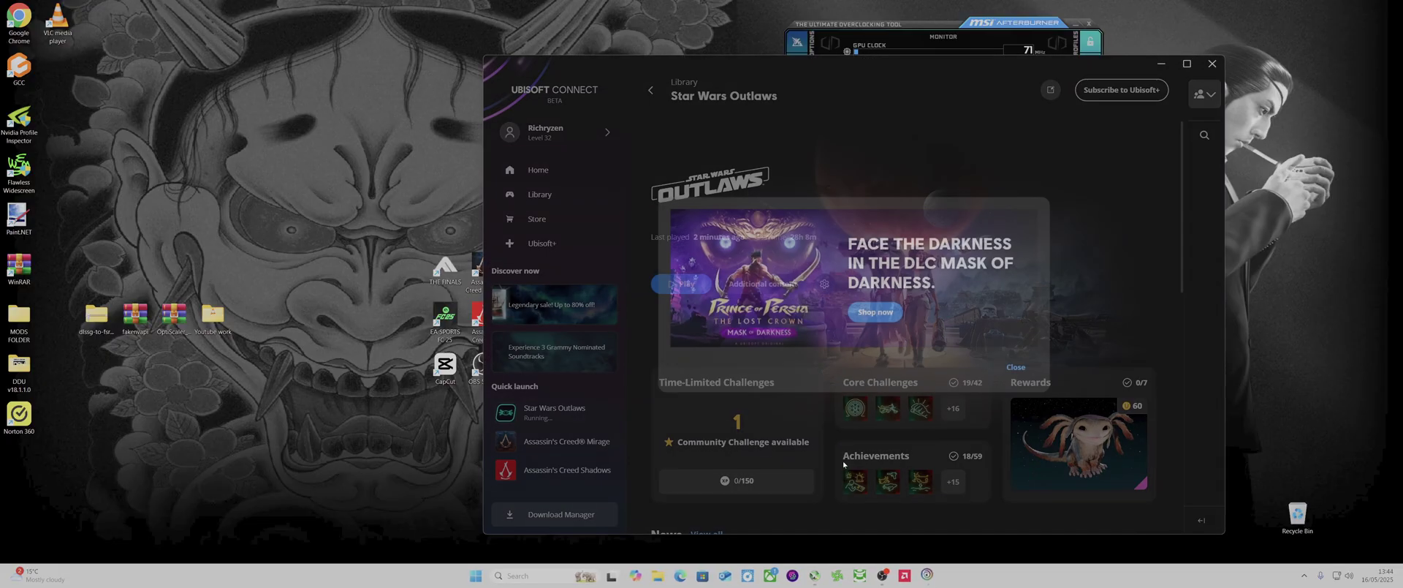
{"action": "left_click", "coordinate": [1013, 374]}
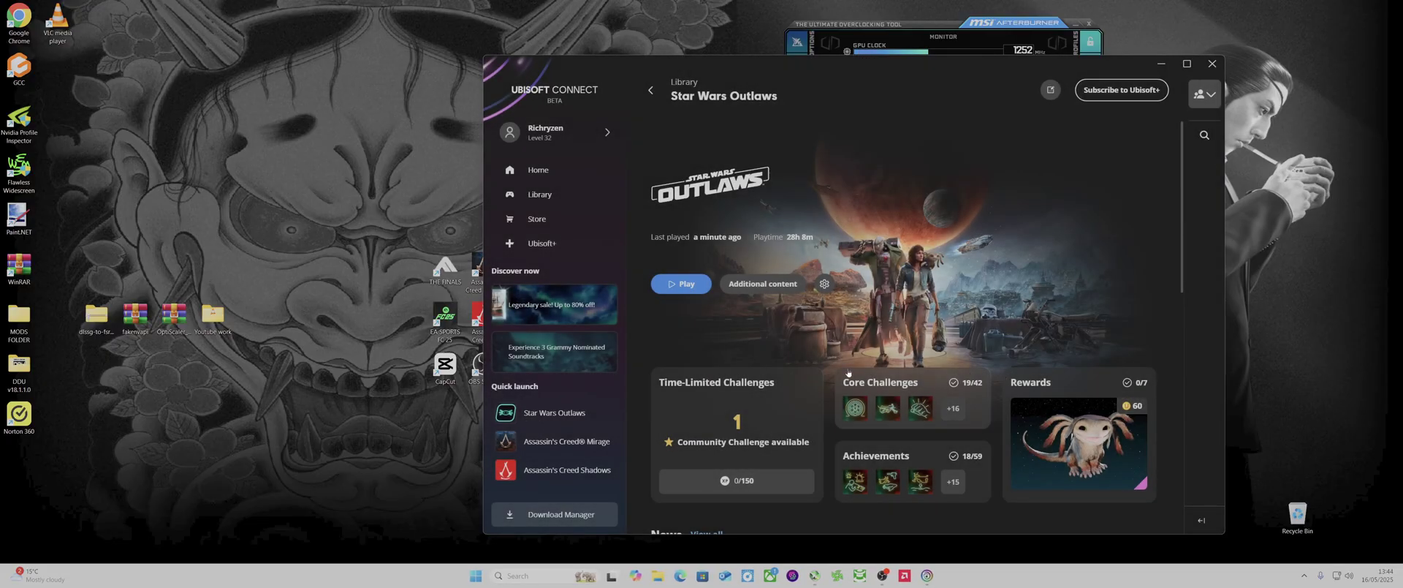
Open the Star Wars Outlaws installation folder from the game's properties in Ubisoft Connect
{"action": "left_click", "coordinate": [824, 284]}
{"action": "left_click", "coordinate": [848, 314]}
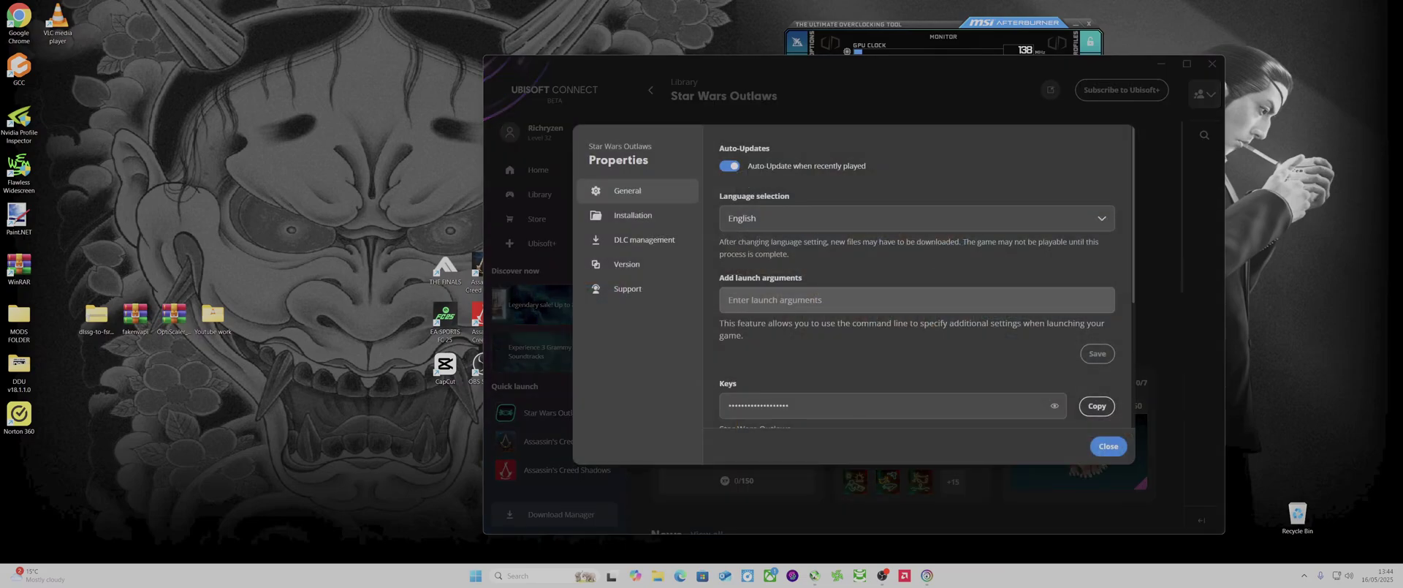
{"action": "left_click", "coordinate": [653, 221]}
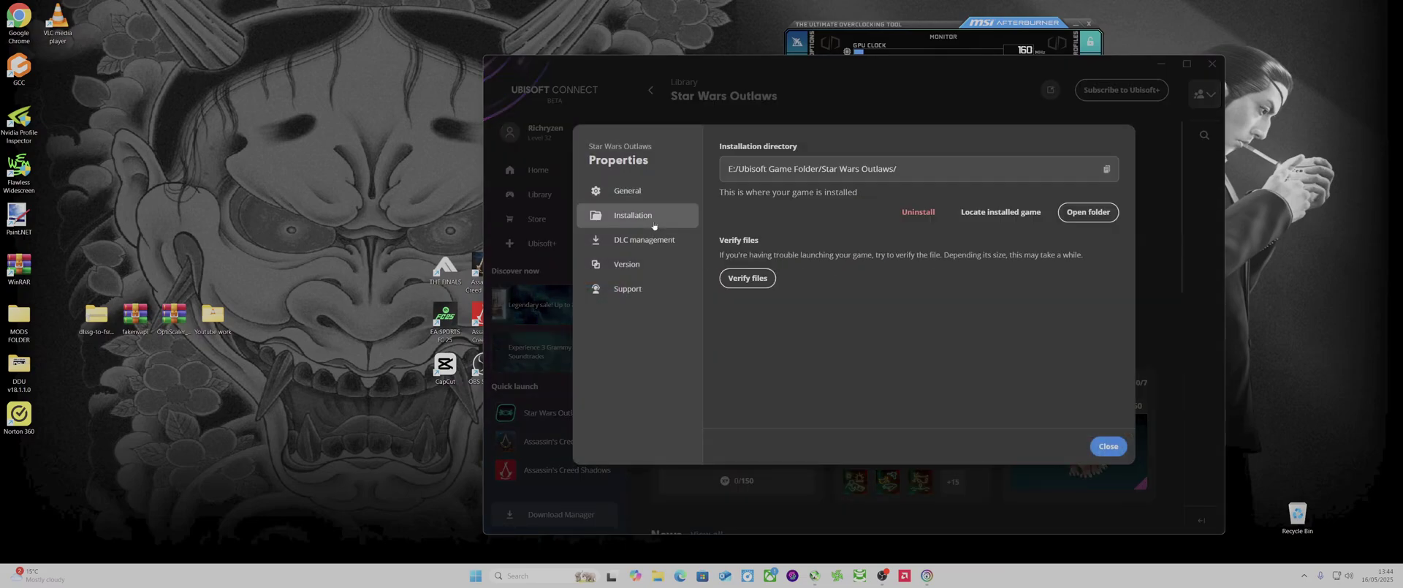
{"action": "left_click", "coordinate": [1074, 222]}
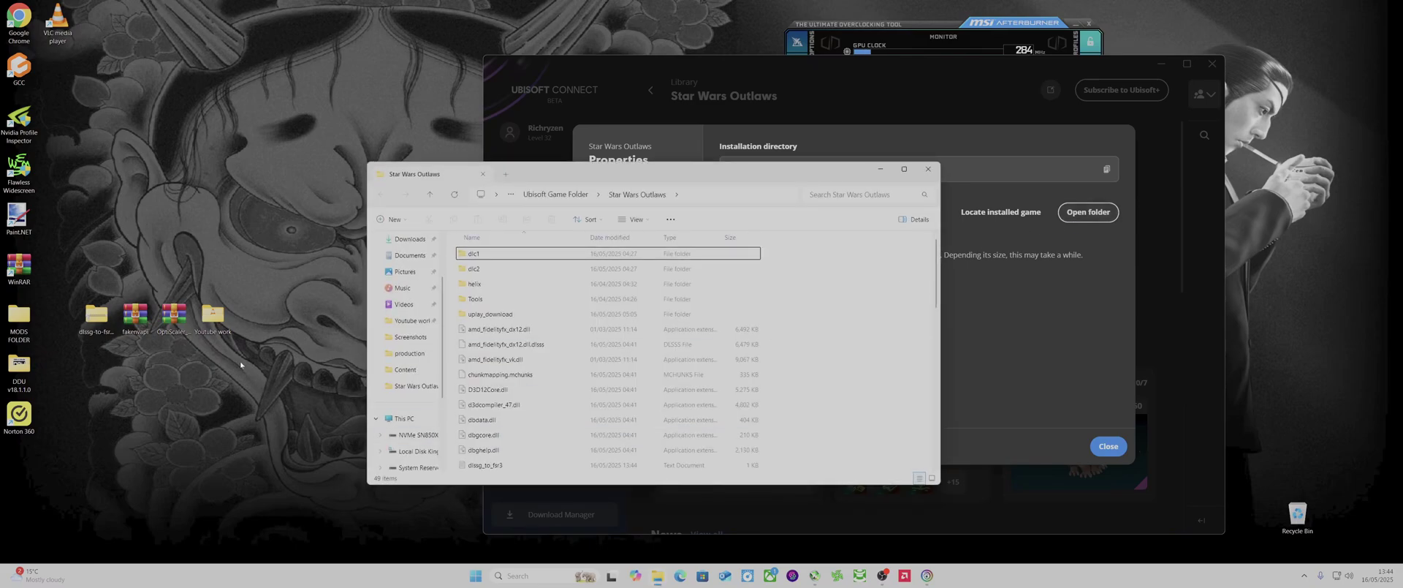
Copy the seven loose OptiScaler files from the archive on the desktop to the clipboard and bring up the paste option in the game folder
{"action": "double_click", "coordinate": [173, 316]}
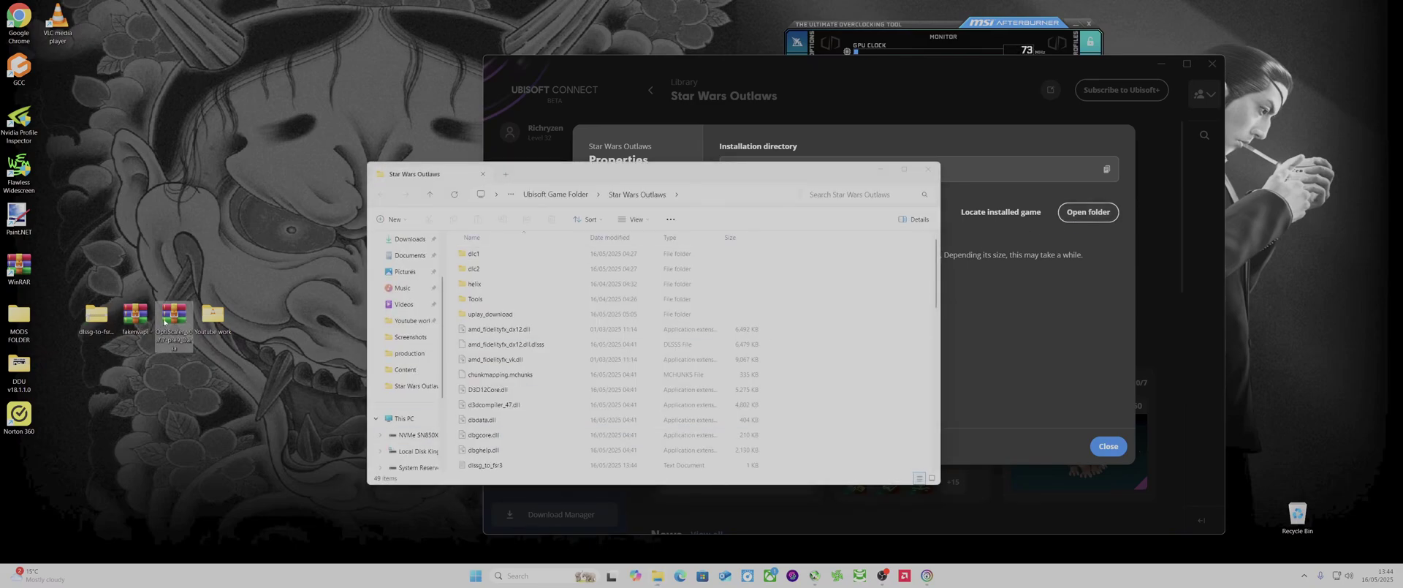
{"action": "left_click_drag", "start_coordinate": [209, 386], "coordinate": [177, 266]}
{"action": "right_click", "coordinate": [178, 268]}
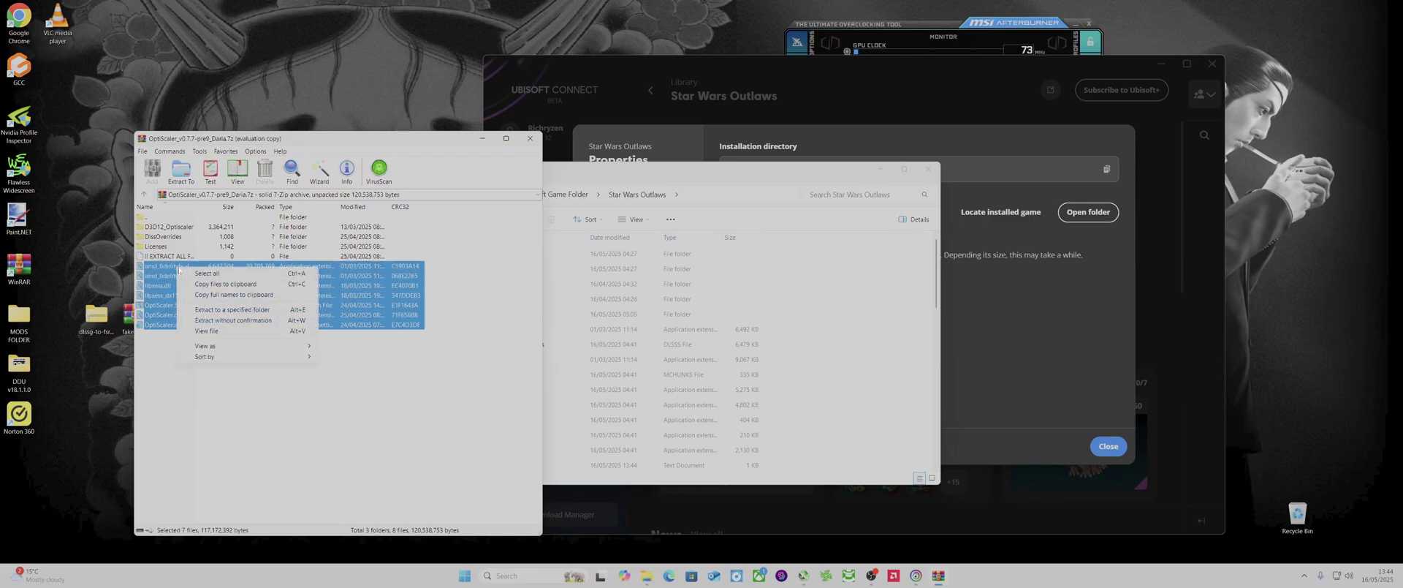
{"action": "left_click", "coordinate": [212, 283]}
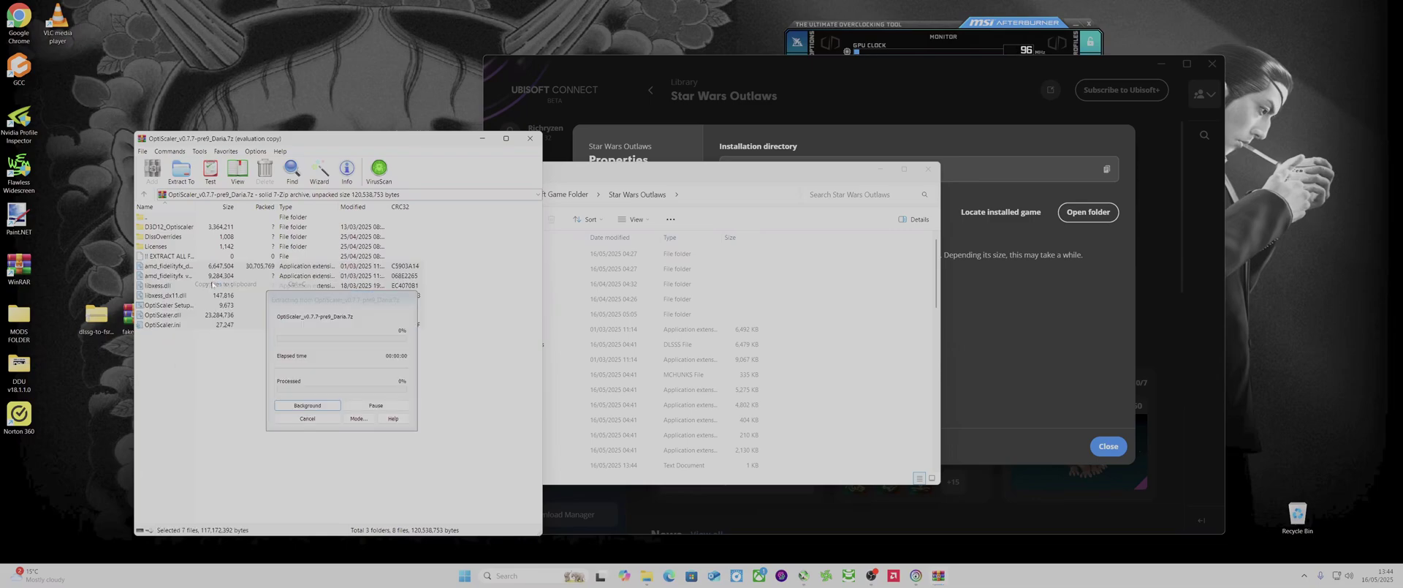
{"action": "right_click", "coordinate": [828, 395]}
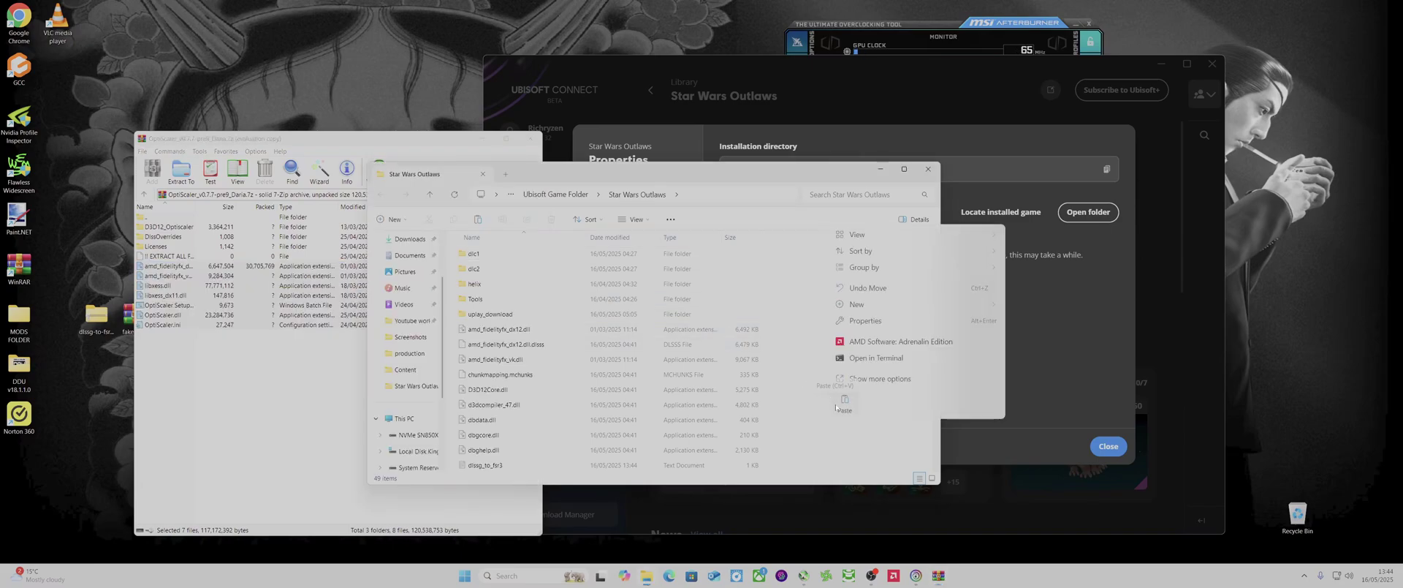
{"action": "left_click", "coordinate": [810, 439]}
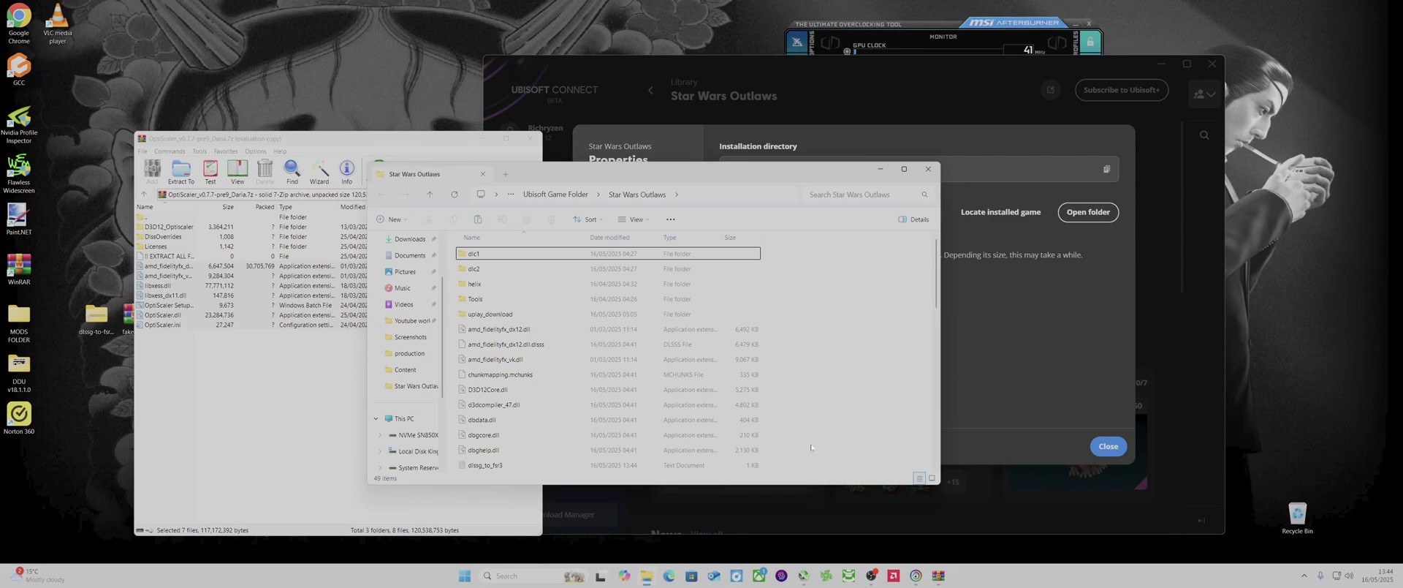
{"action": "left_click", "coordinate": [281, 444]}
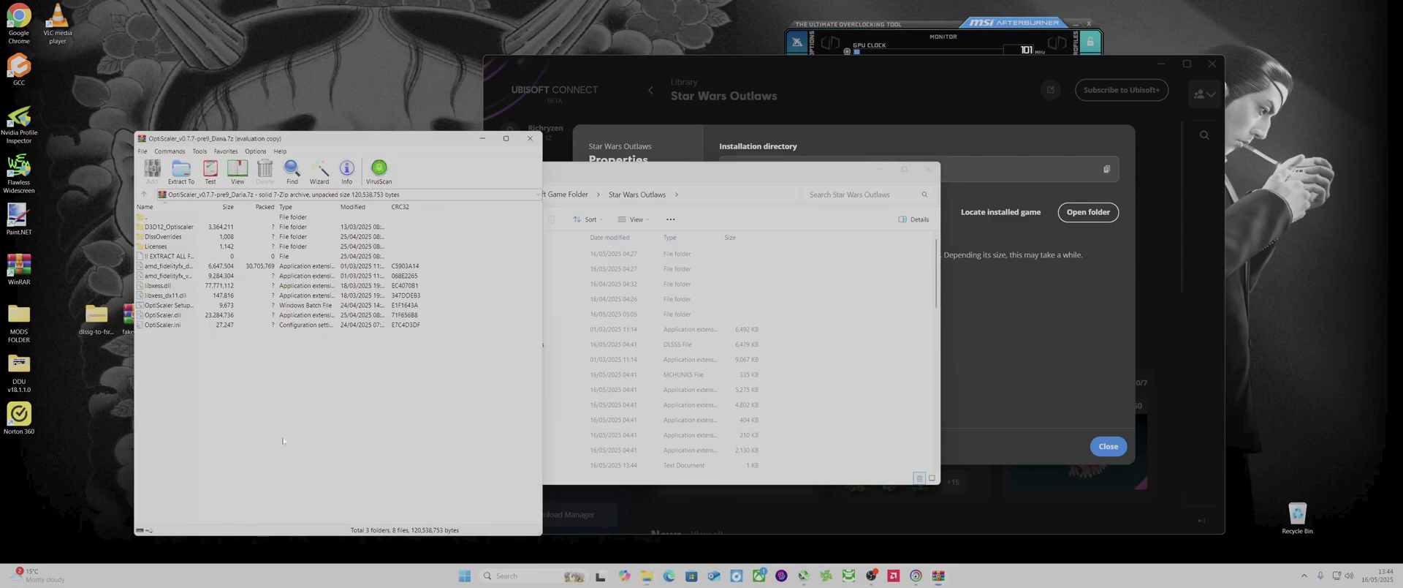
Run the OptiScaler Setup batch file in the Star Wars Outlaws folder and close its console window
{"action": "left_click", "coordinate": [801, 367]}
{"action": "scroll", "coordinate": [731, 362], "scroll_direction": "down", "scroll_amount": 10}
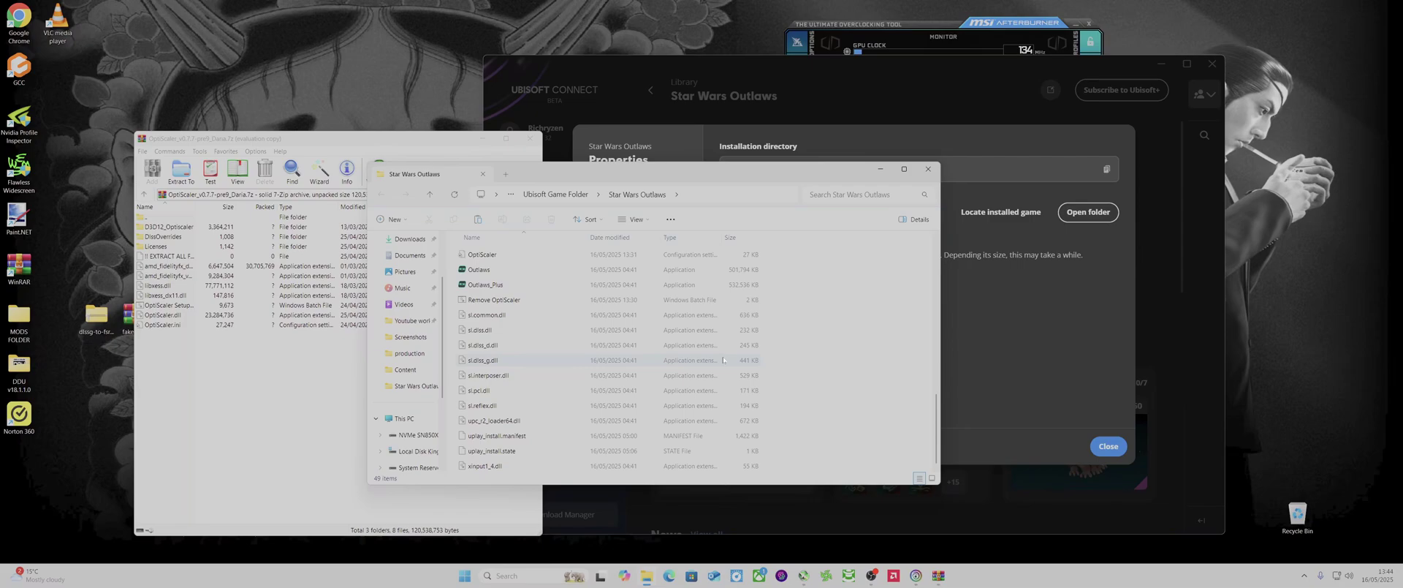
{"action": "scroll", "coordinate": [723, 359], "scroll_direction": "up", "scroll_amount": 10}
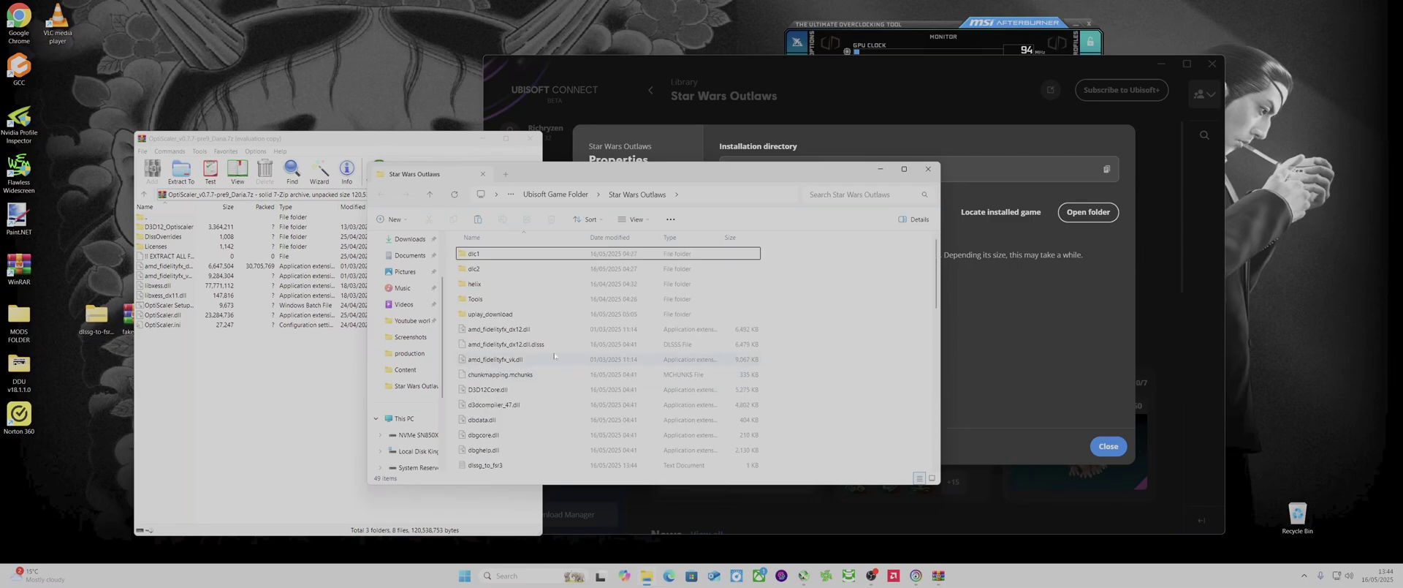
{"action": "scroll", "coordinate": [473, 404], "scroll_direction": "down", "scroll_amount": 6}
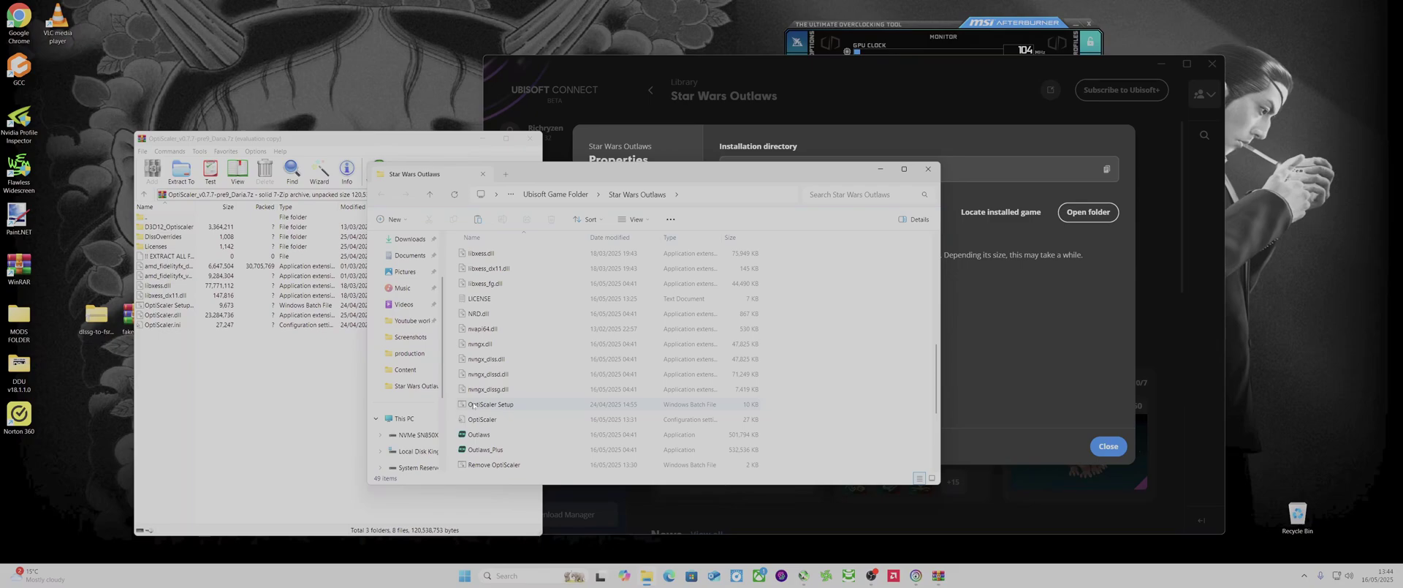
{"action": "double_click", "coordinate": [486, 404]}
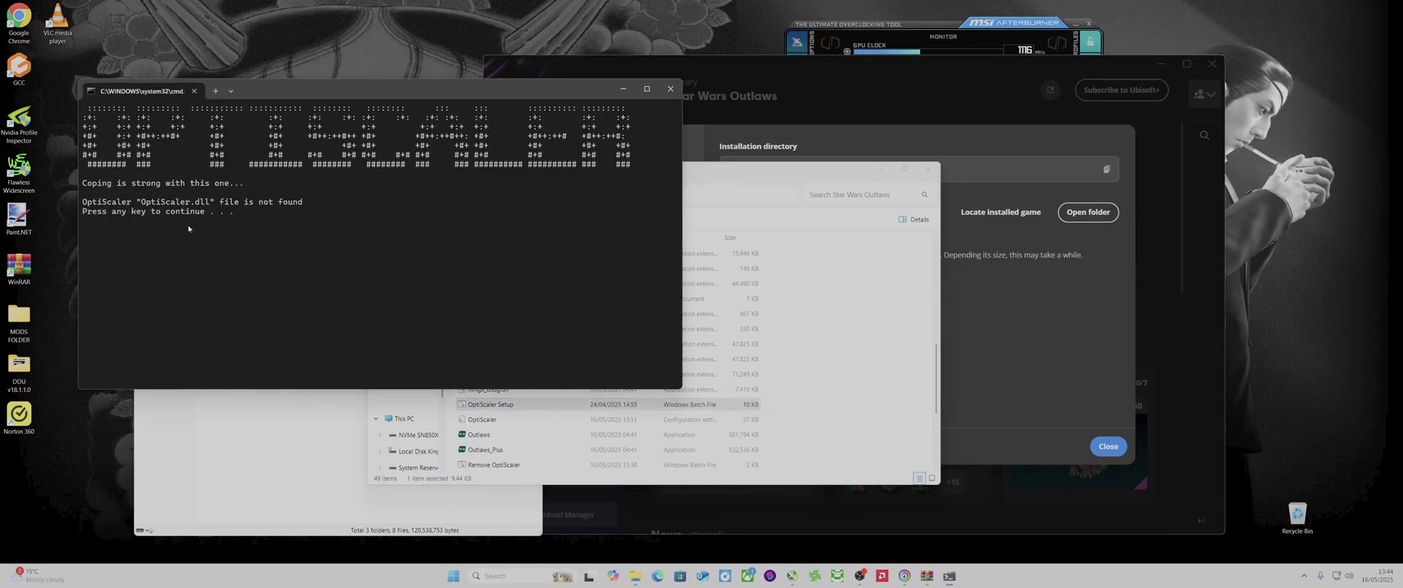
{"action": "left_click", "coordinate": [670, 88]}
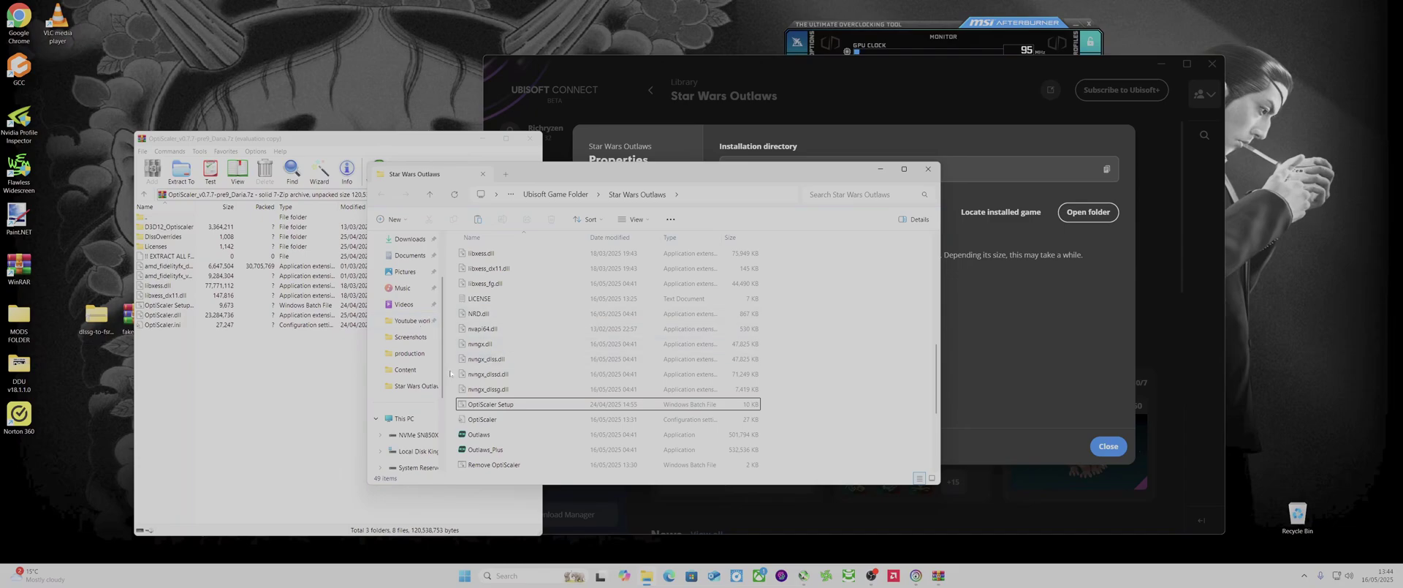
Close the game folder, the OptiScaler archive and the game's properties dialog
{"action": "left_click", "coordinate": [928, 169]}
{"action": "left_click", "coordinate": [530, 138]}
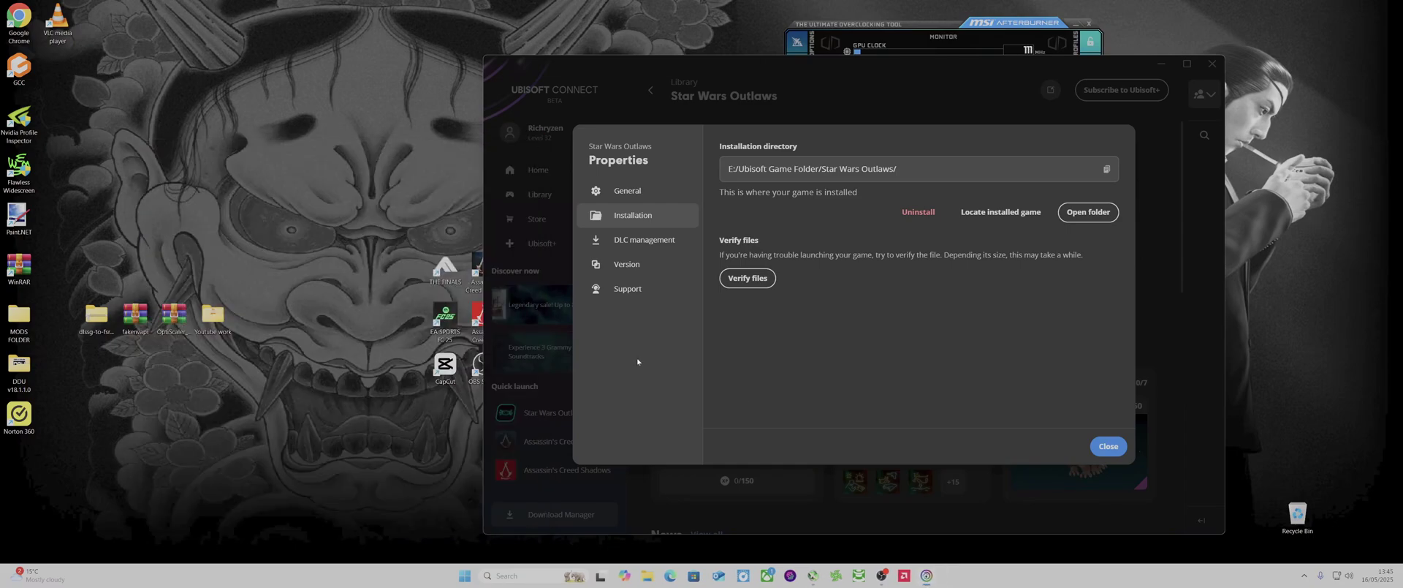
{"action": "left_click", "coordinate": [1107, 445]}
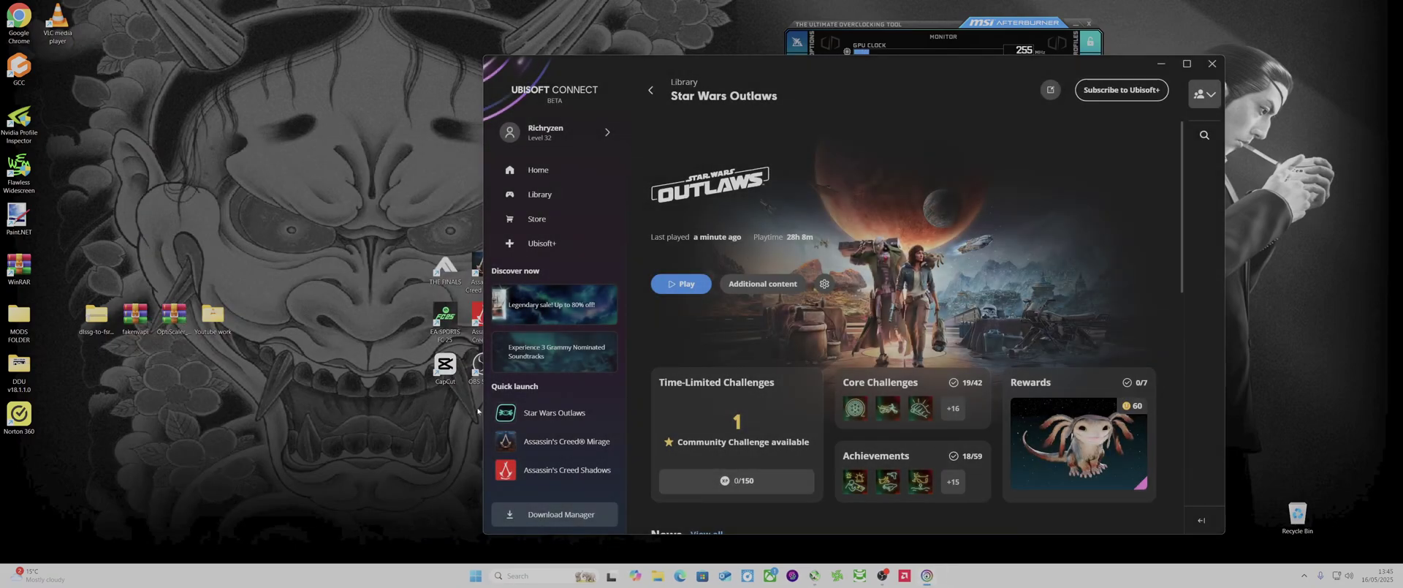
Launch Star Wars Outlaws, continue past the save-file choice and skip the cloud save synchronization
{"action": "left_click", "coordinate": [686, 284]}
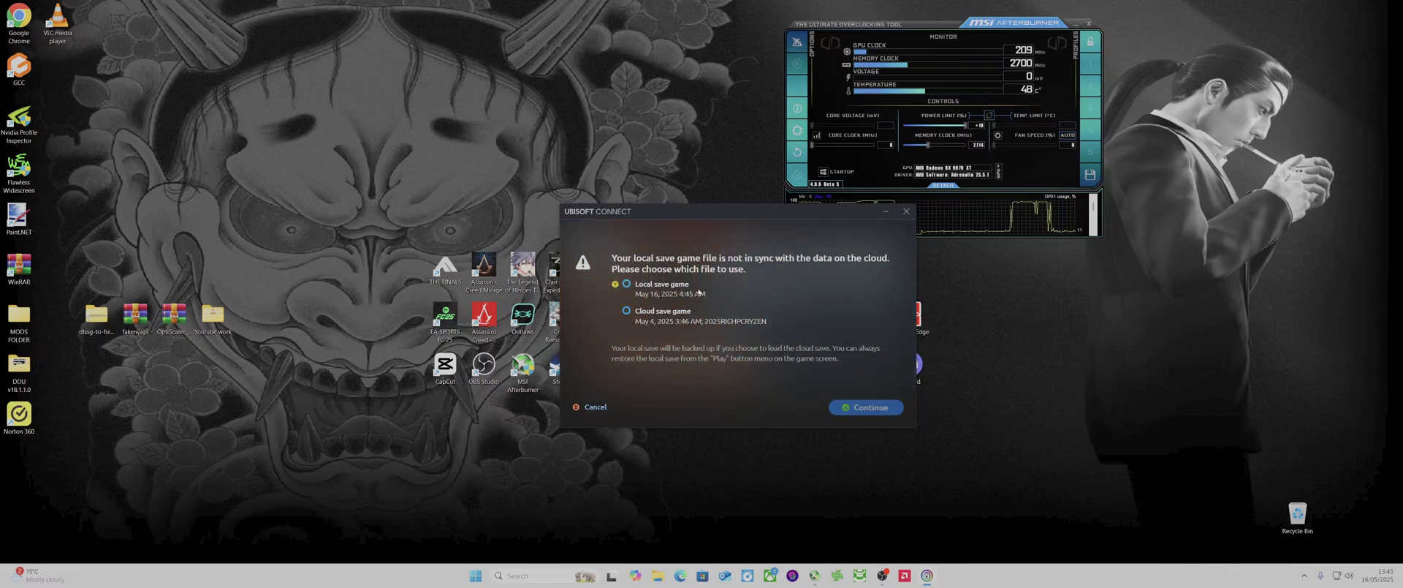
{"action": "left_click", "coordinate": [866, 407]}
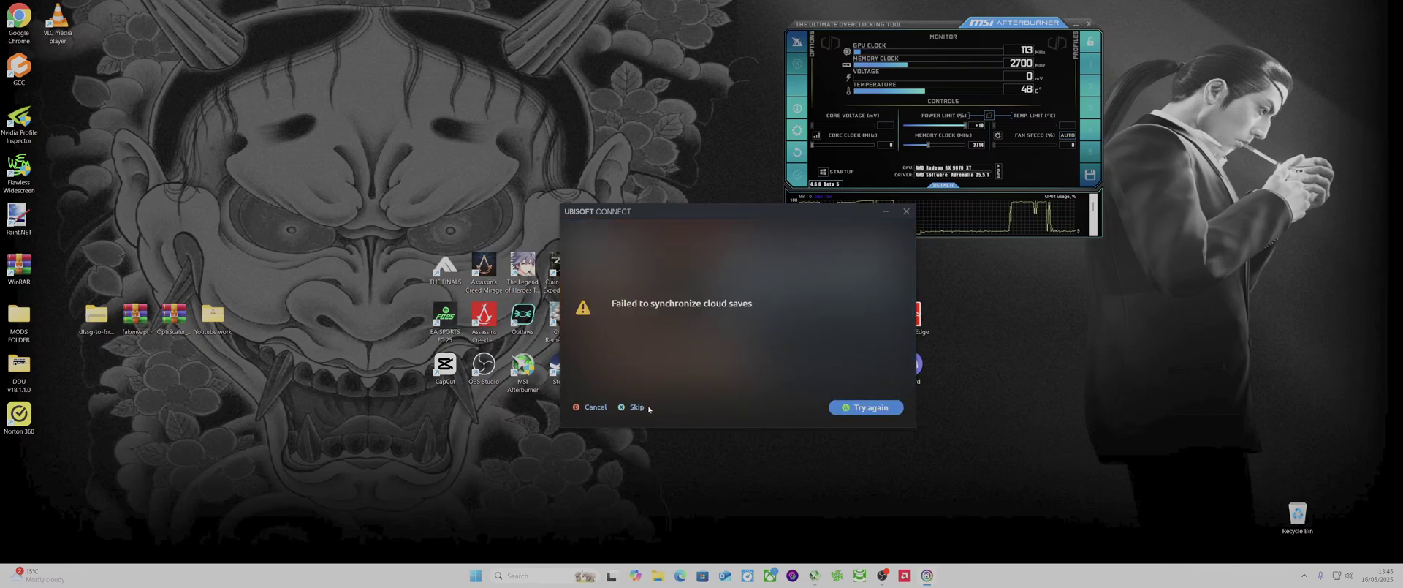
{"action": "left_click", "coordinate": [647, 408]}
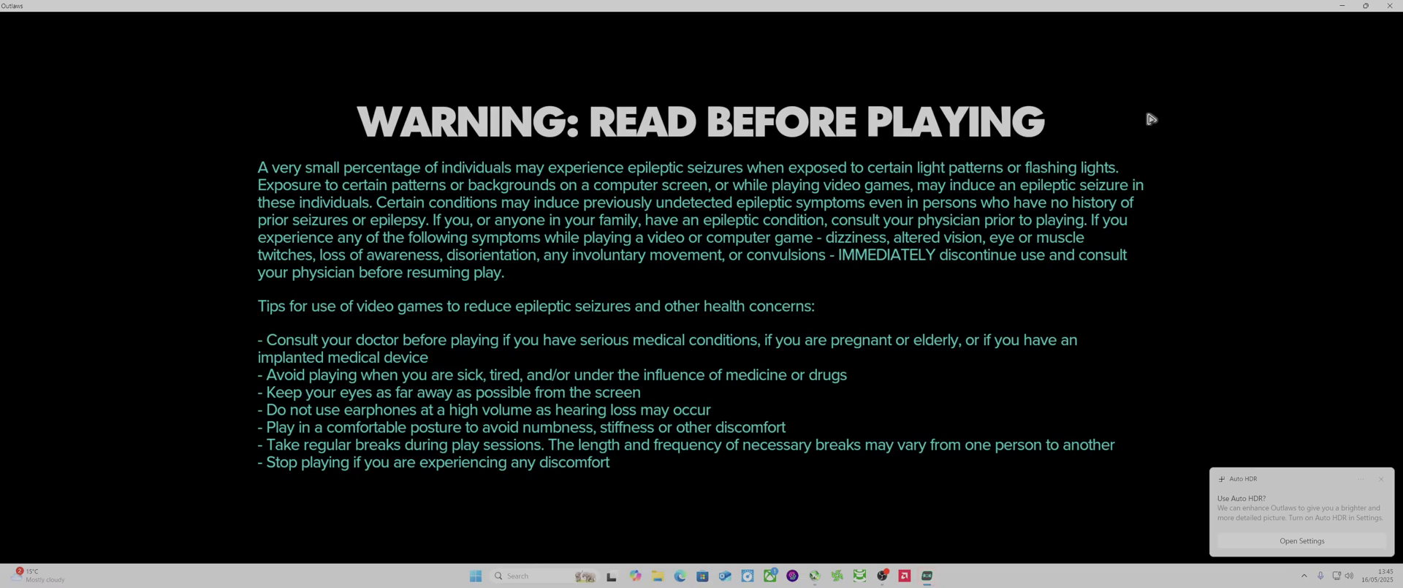
Bring the game window back to the front and continue from the title screen to the main menu
{"action": "left_click", "coordinate": [934, 574]}
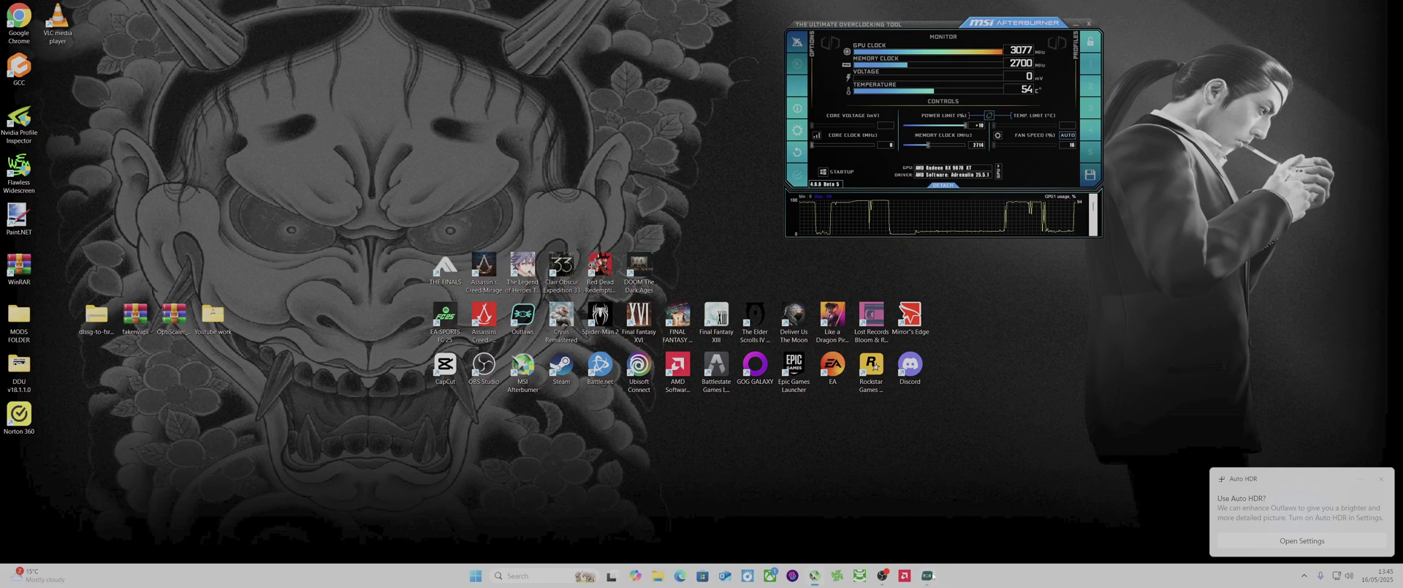
{"action": "left_click", "coordinate": [933, 575]}
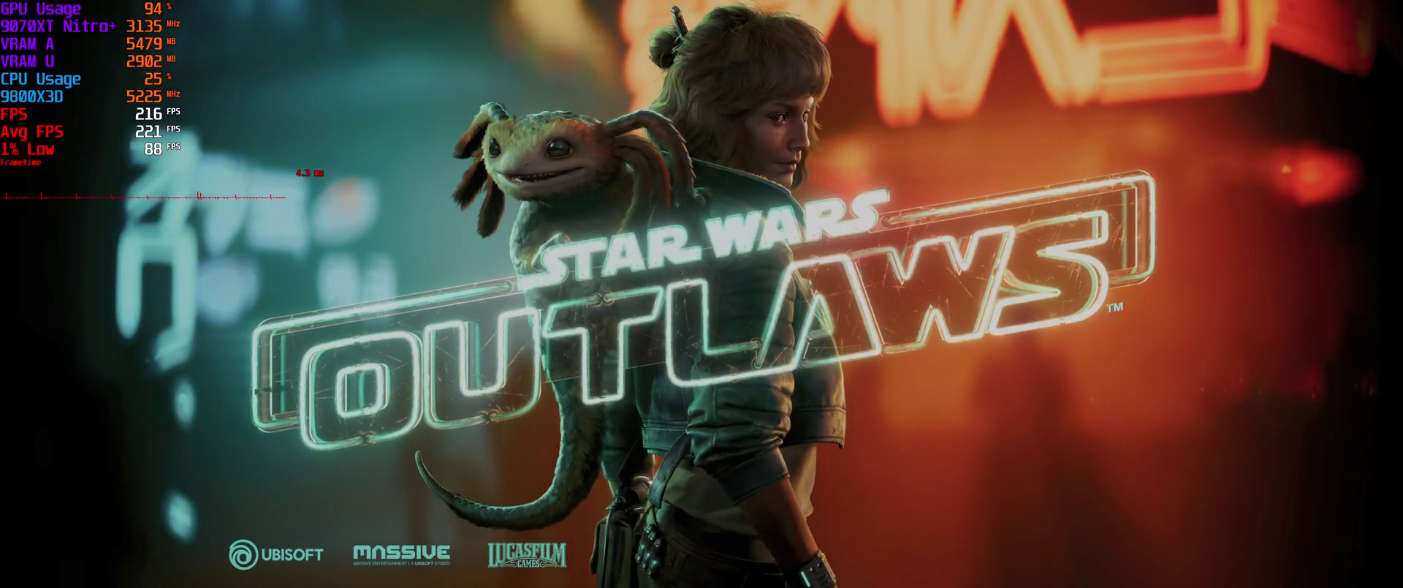
{"action": "key", "text": "Return"}
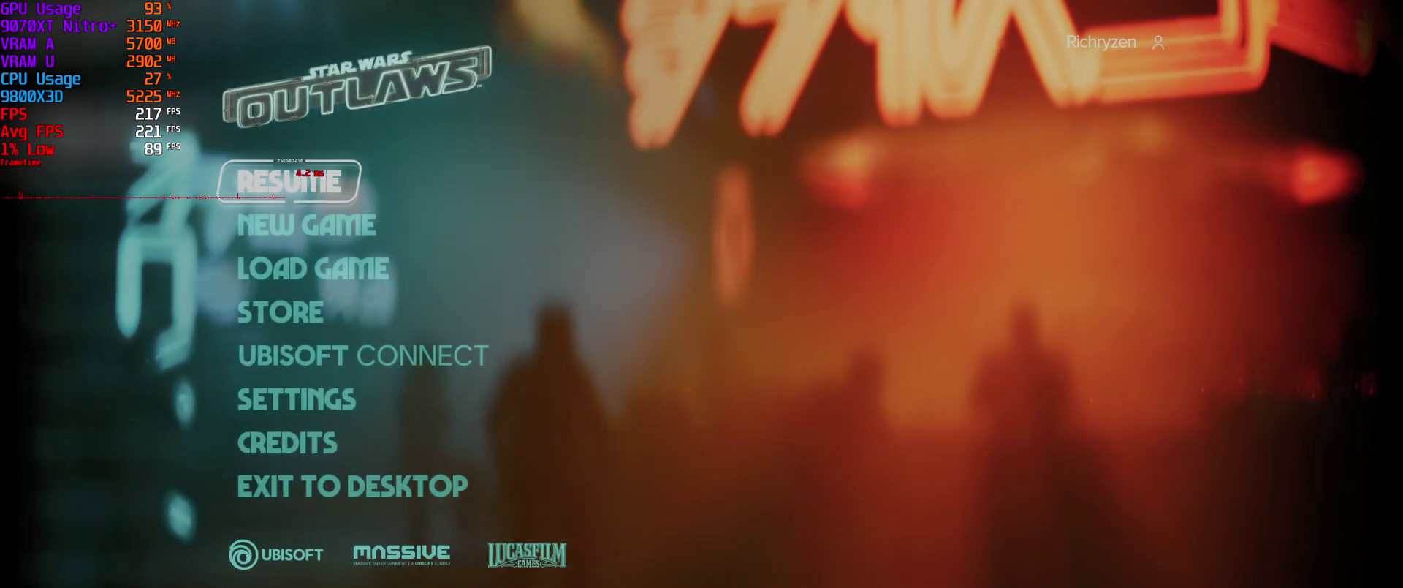
Open the OptiScaler overlay and select FSR-FG via Nukem's DLSSG as the frame generation type
{"action": "key", "text": "Insert"}
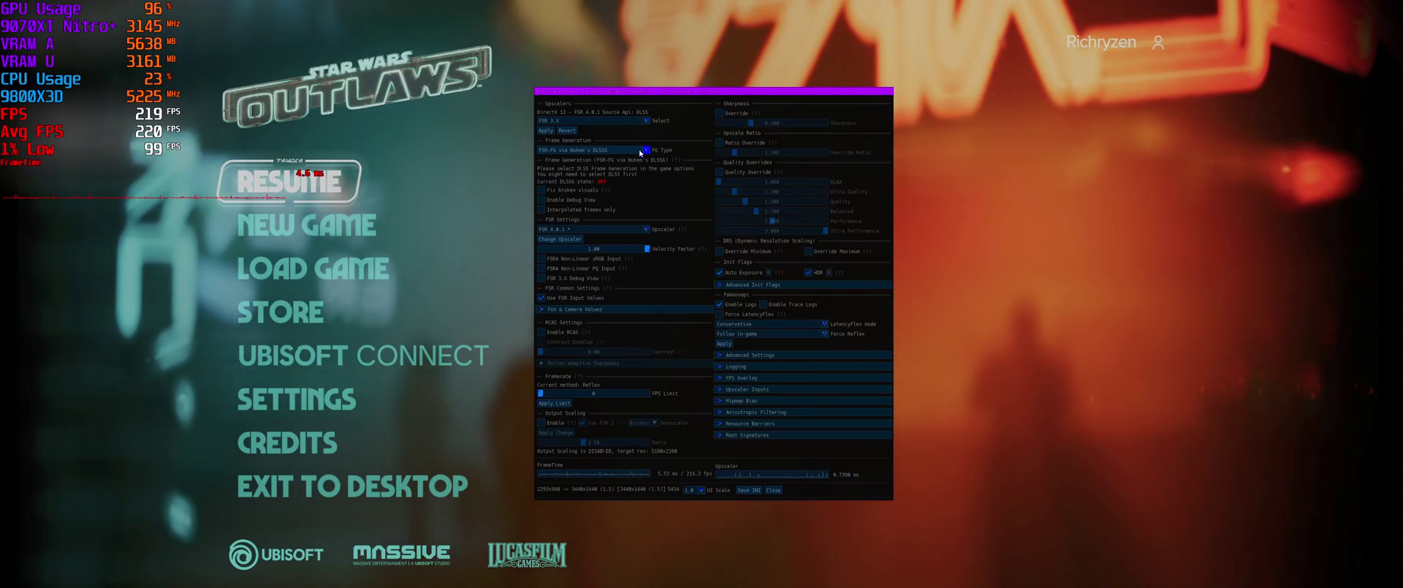
{"action": "left_click", "coordinate": [646, 151]}
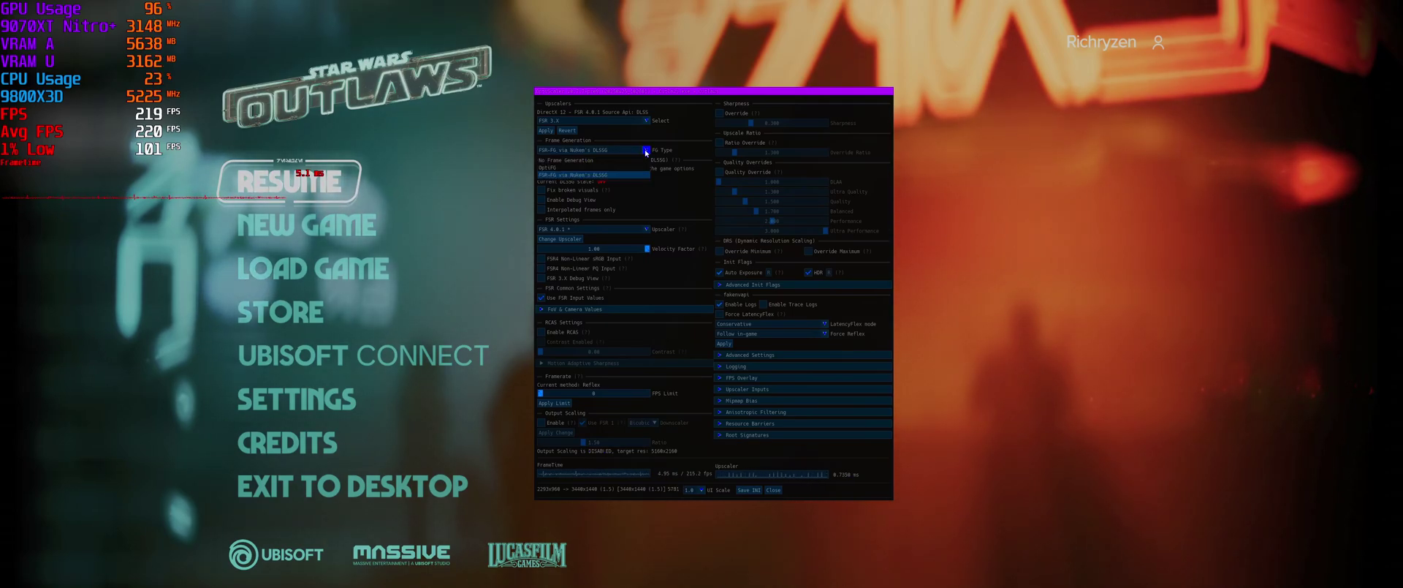
{"action": "left_click", "coordinate": [616, 175]}
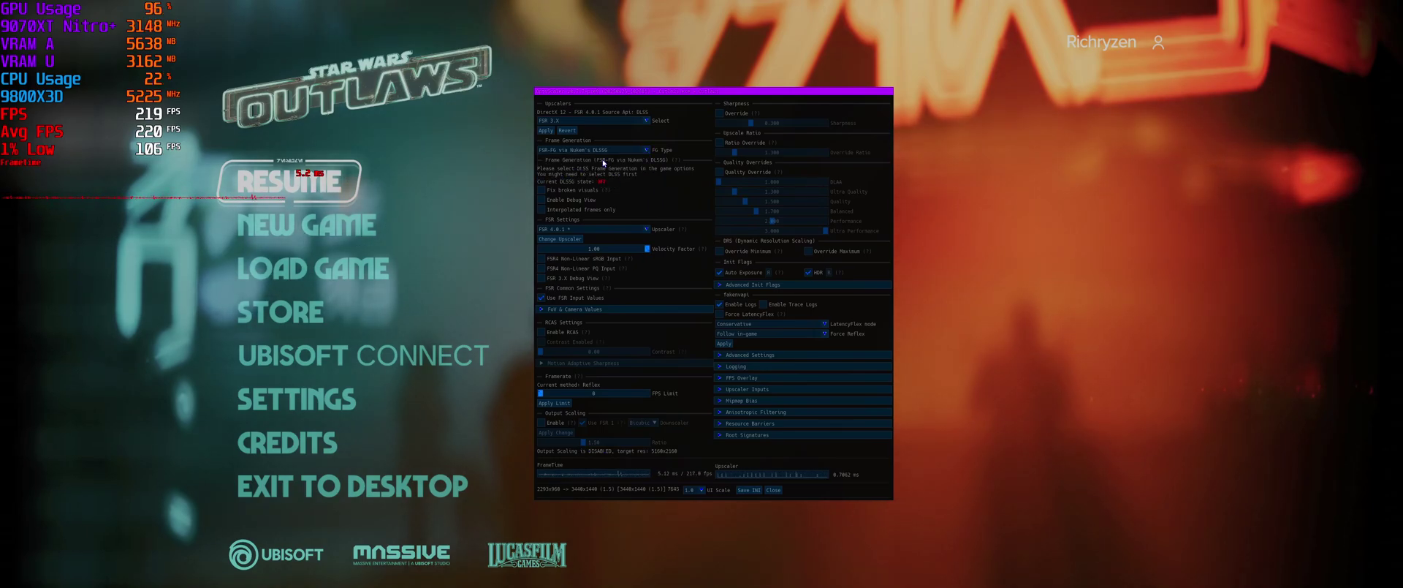